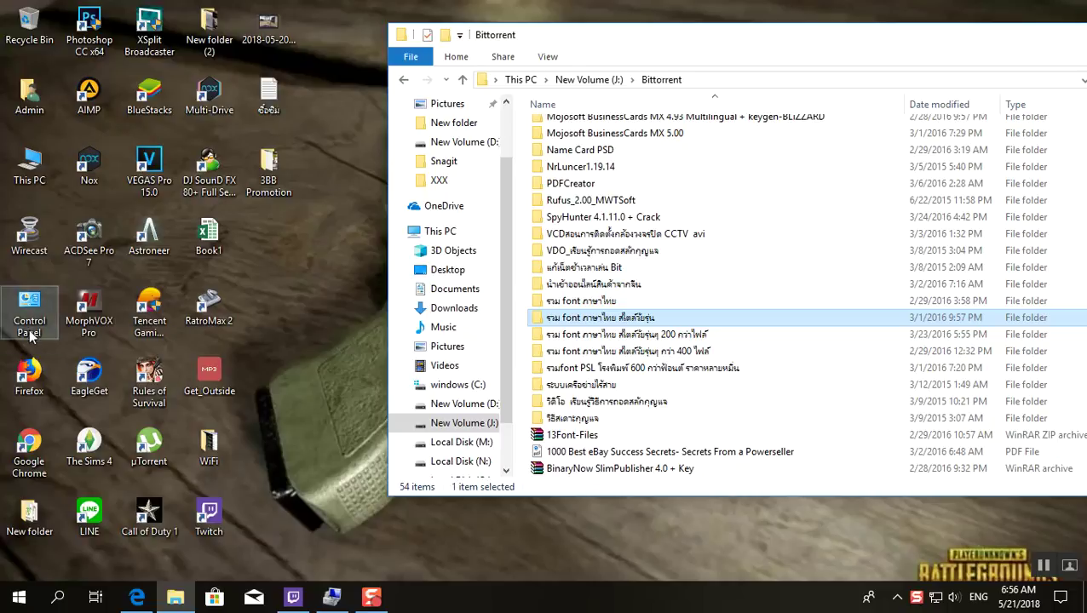
Enable the Control Panel desktop icon in the desktop icon settings under Themes, apply it, and close Settings
{"action": "right_click", "coordinate": [311, 216]}
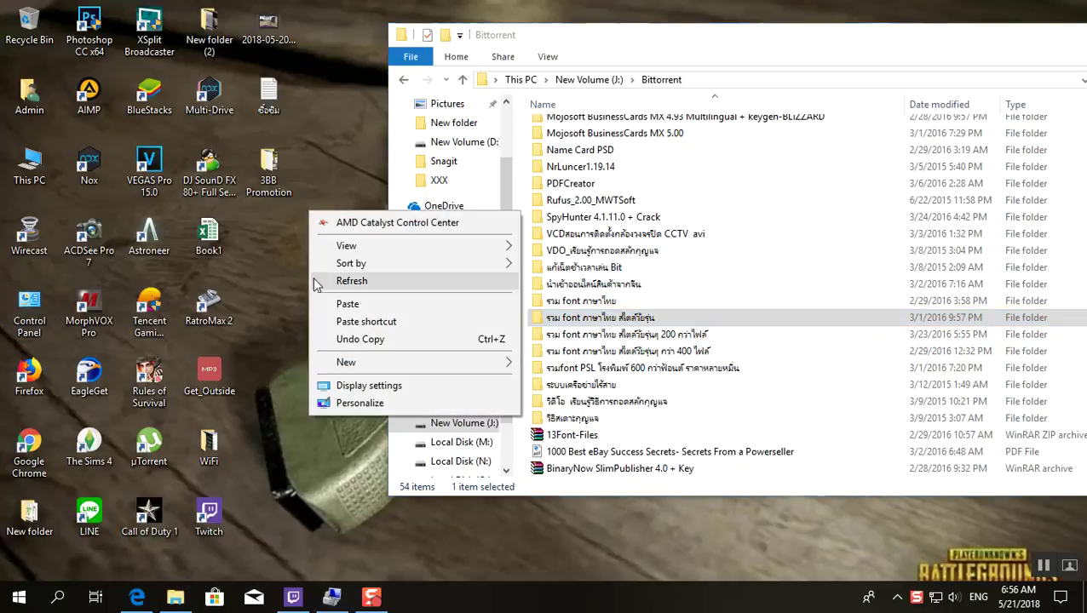
{"action": "left_click", "coordinate": [345, 407]}
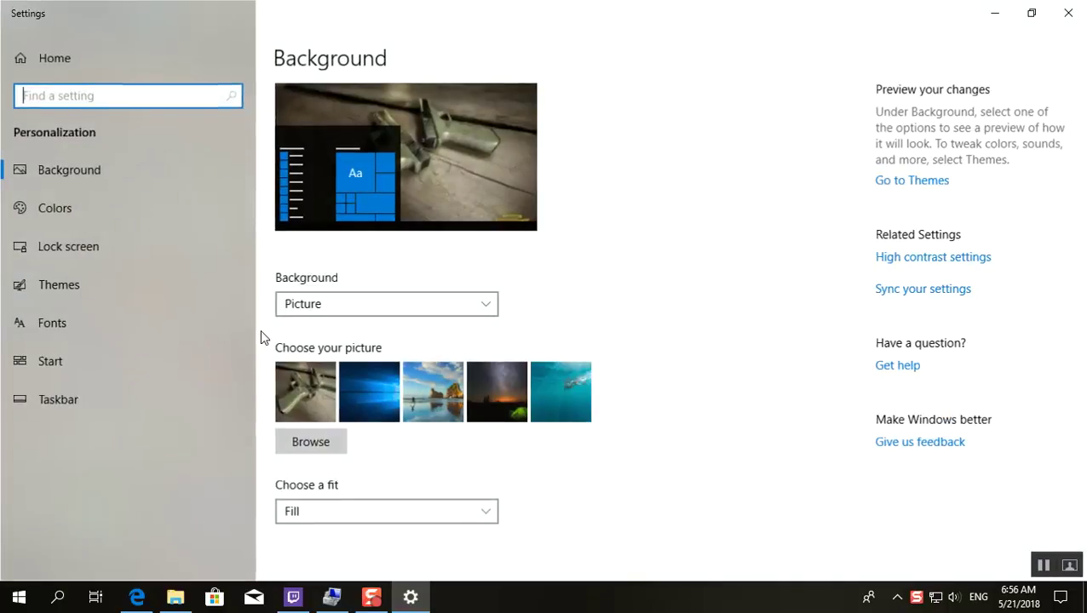
{"action": "left_click", "coordinate": [75, 290]}
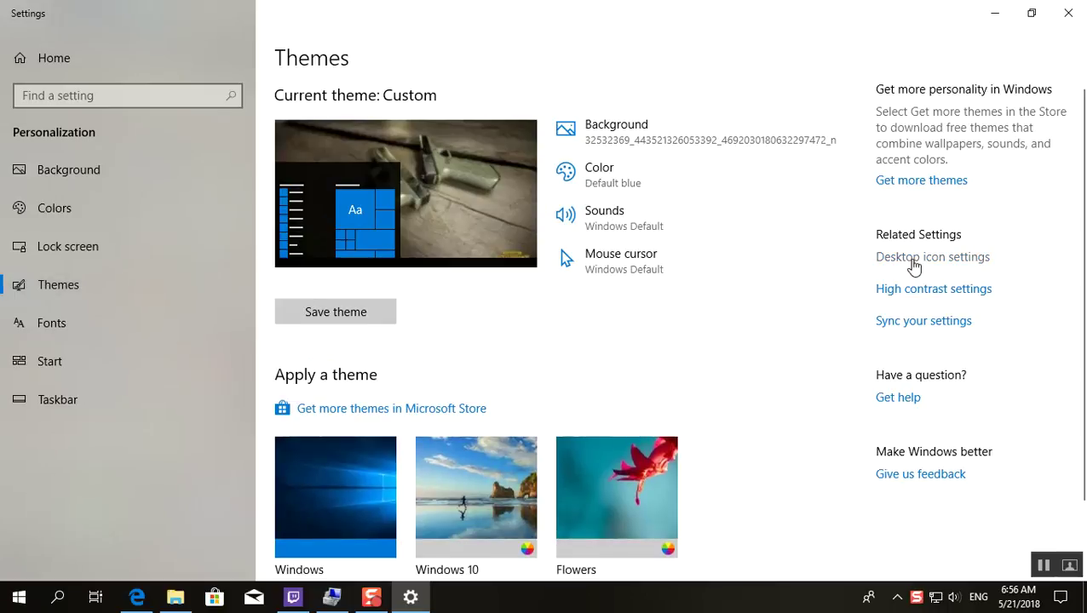
{"action": "left_click", "coordinate": [915, 260]}
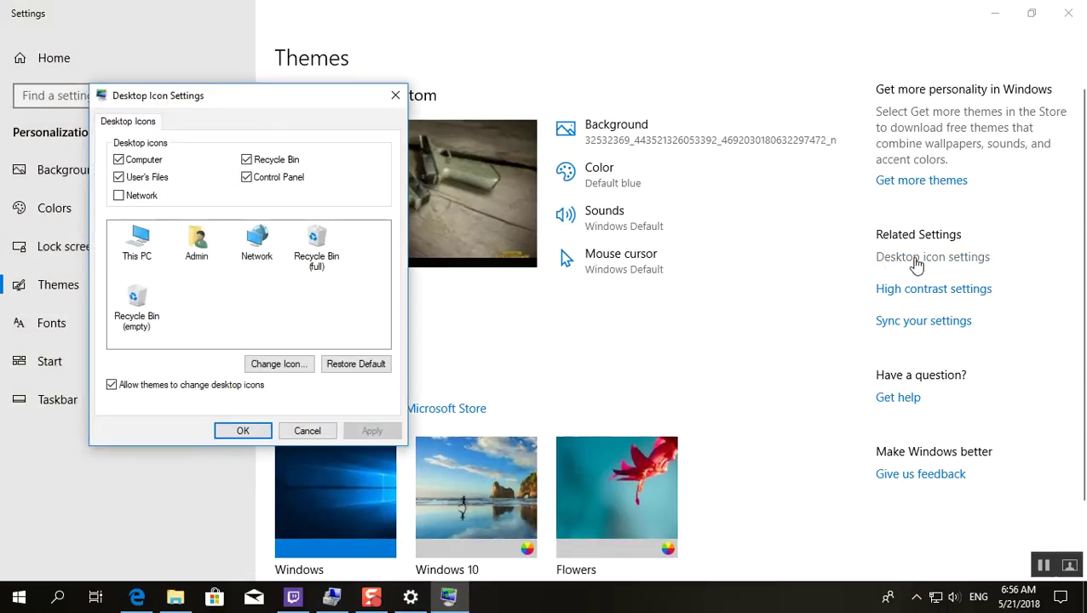
{"action": "left_click", "coordinate": [247, 179]}
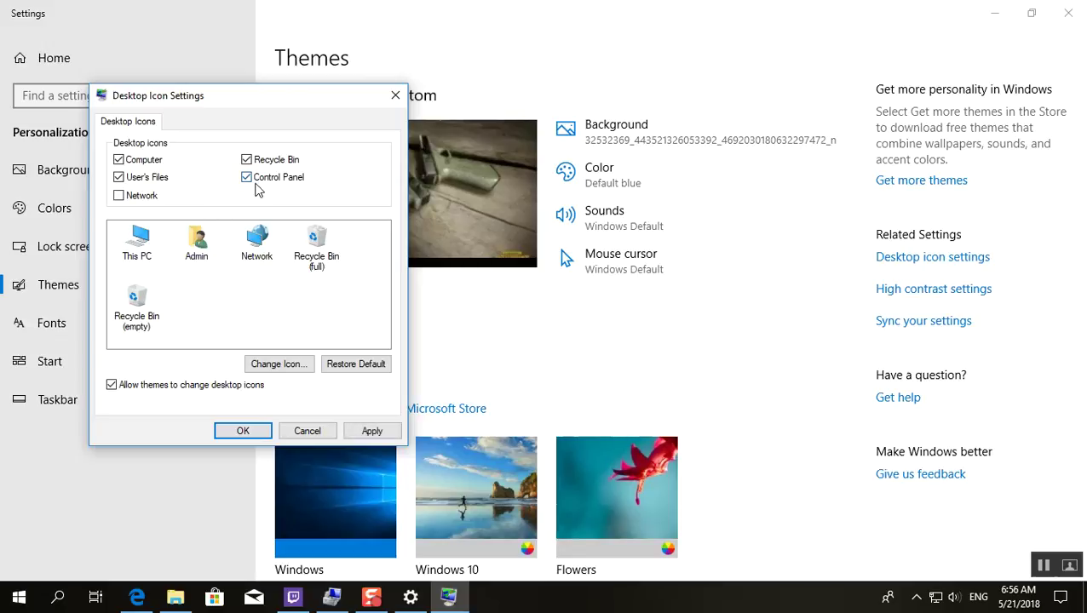
{"action": "left_click", "coordinate": [360, 430]}
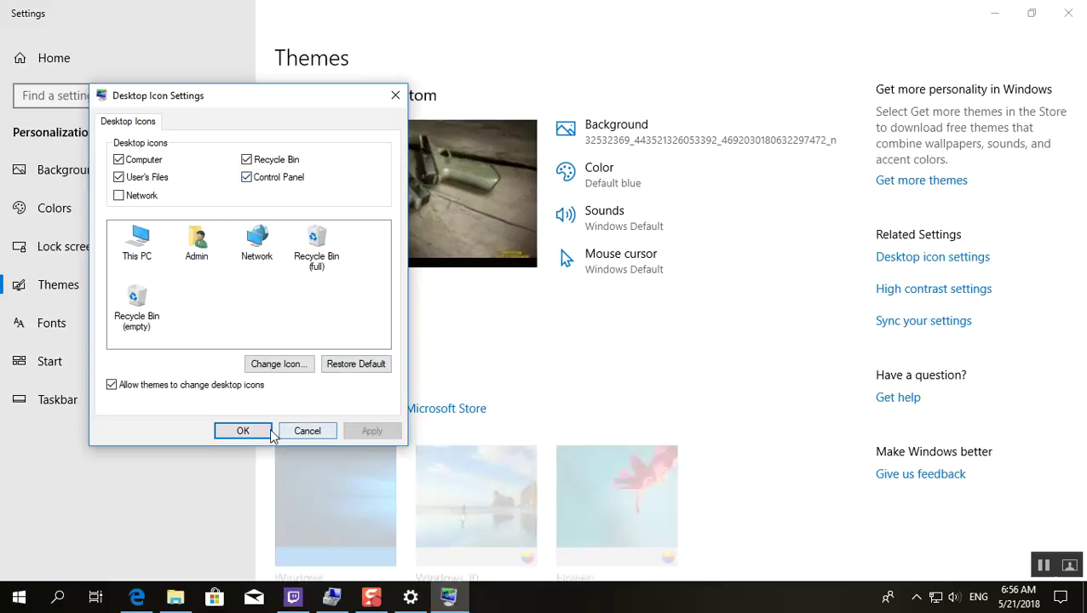
{"action": "left_click", "coordinate": [243, 431]}
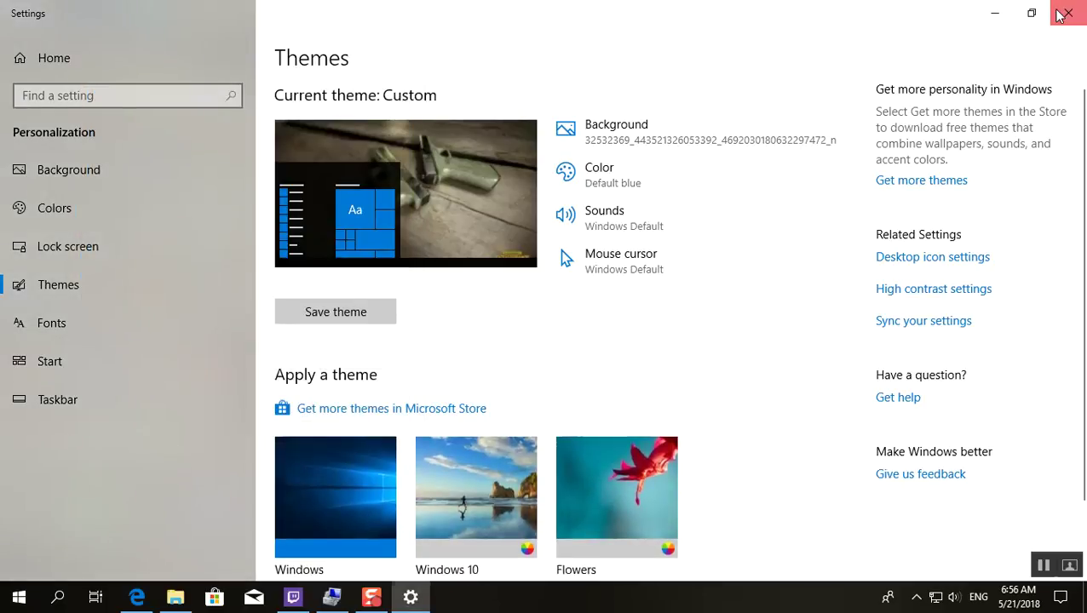
{"action": "left_click", "coordinate": [1068, 12]}
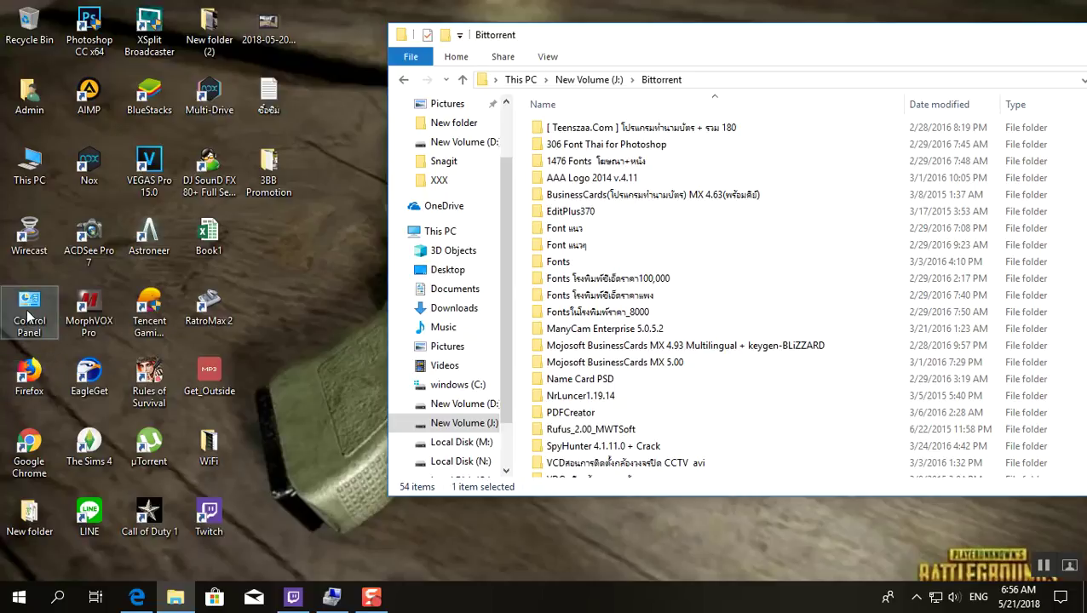
Search Windows for "control panel" and open the Control Panel app
{"action": "left_click", "coordinate": [59, 598]}
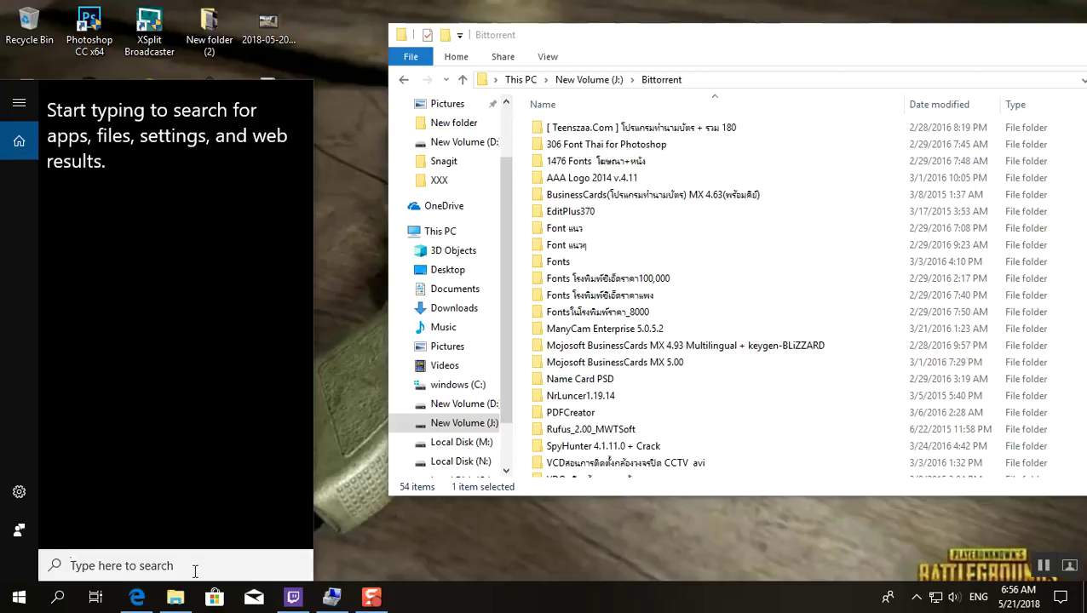
{"action": "type", "text": "control"}
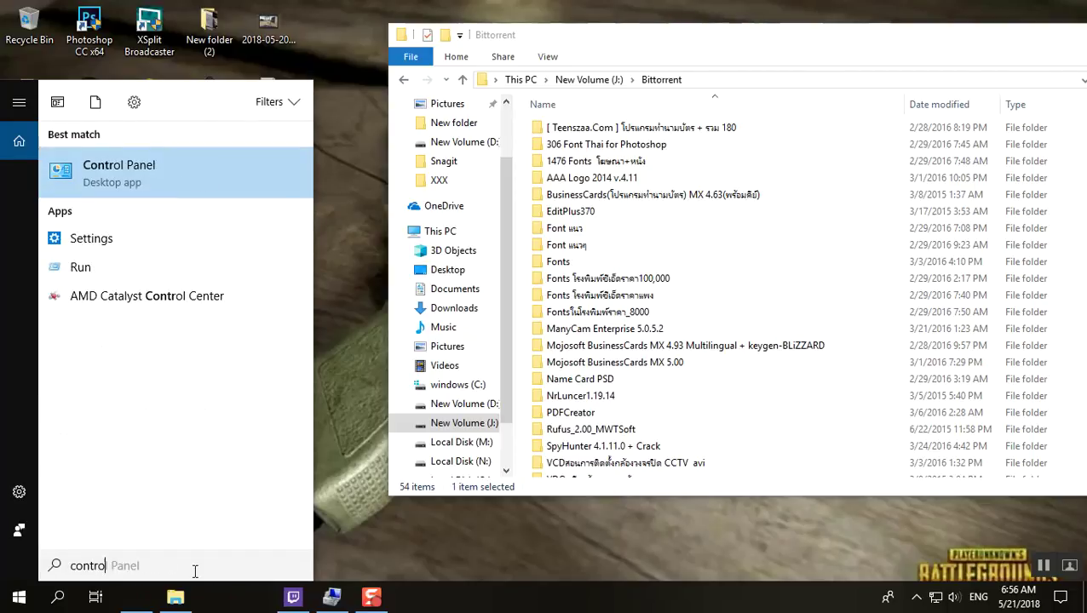
{"action": "type", "text": " pa"}
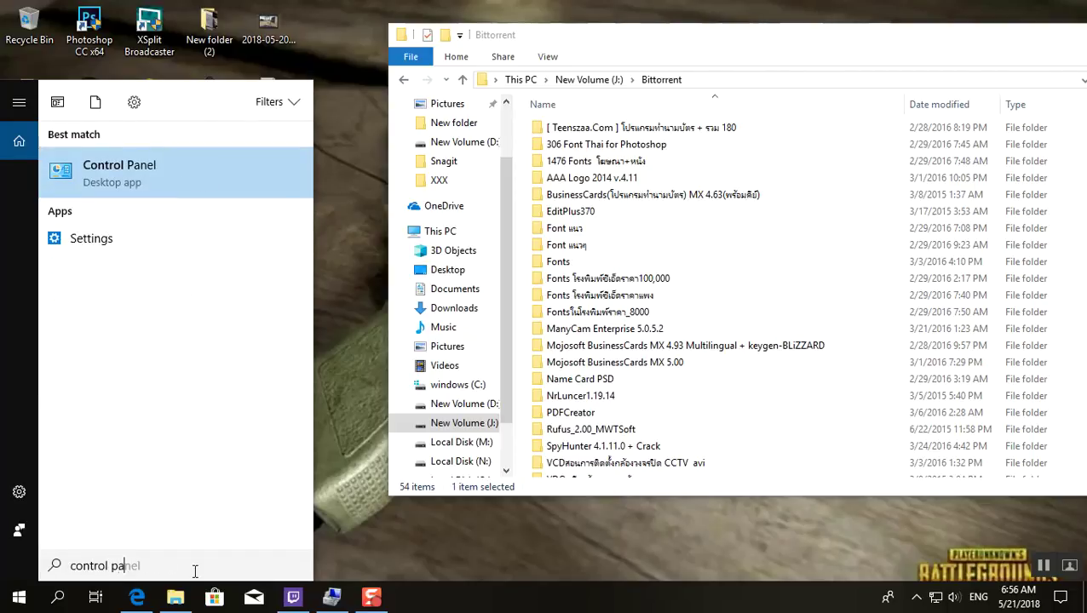
{"action": "type", "text": "s"}
{"action": "key", "text": "BackSpace"}
{"action": "key", "text": "Return"}
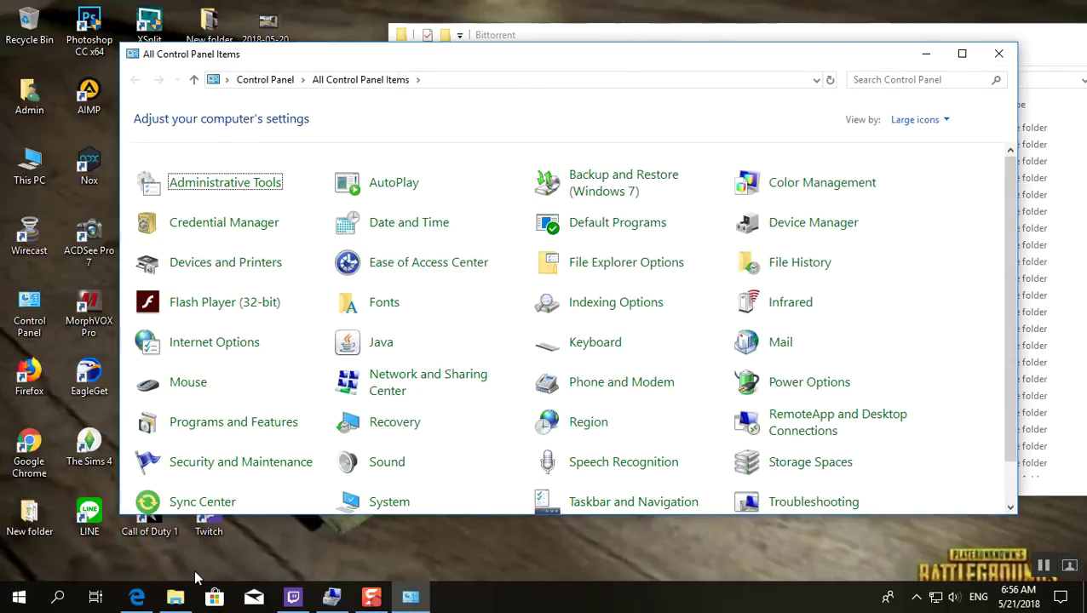
Switch the Control Panel view to Category and close the window
{"action": "left_click", "coordinate": [913, 121]}
{"action": "left_click", "coordinate": [908, 142]}
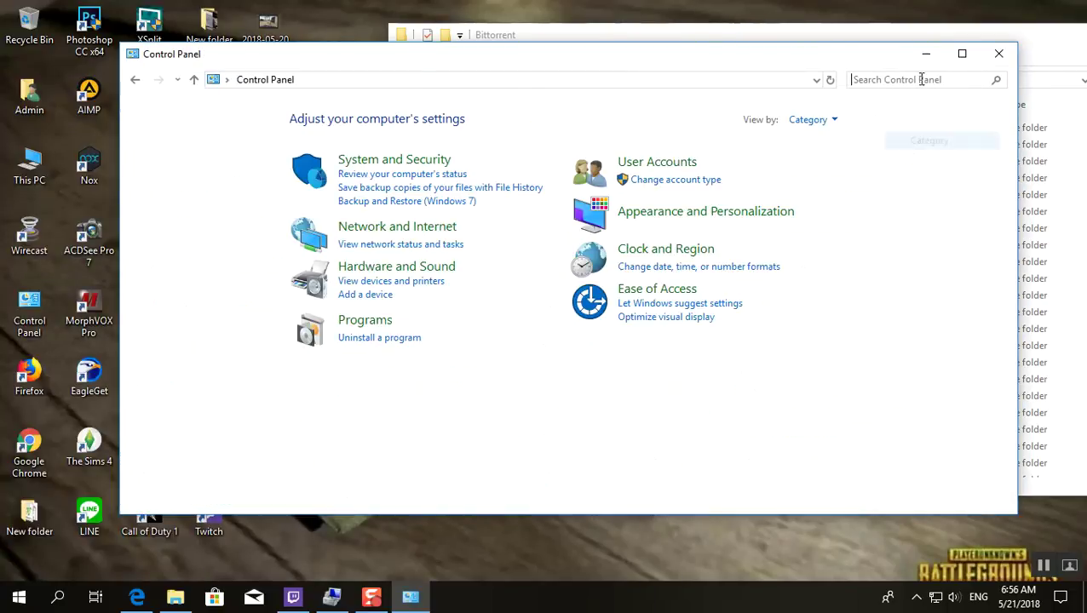
{"action": "left_click", "coordinate": [998, 54]}
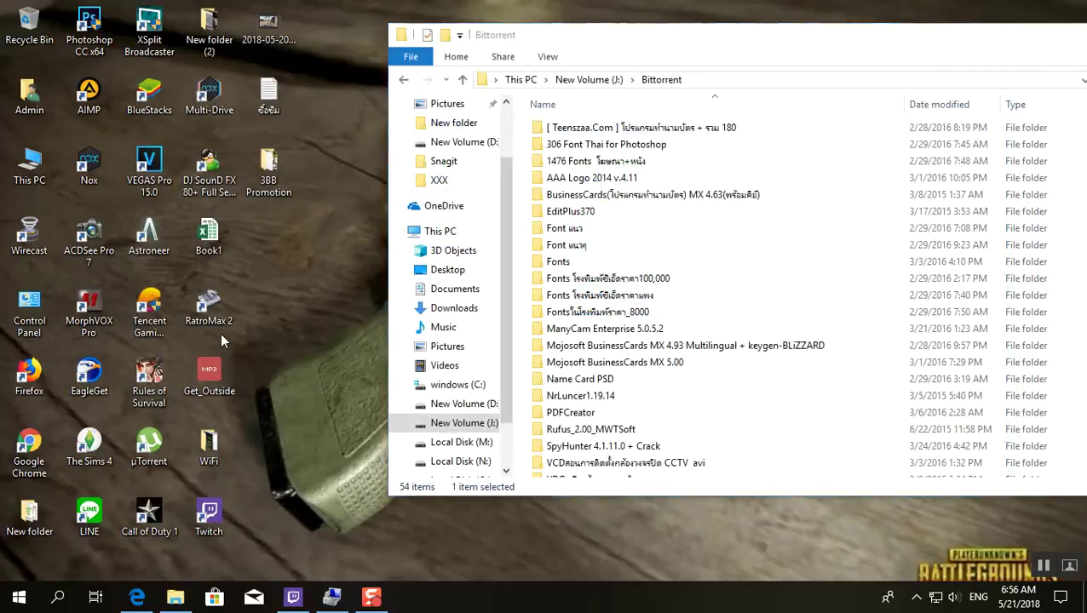
Open Control Panel from its desktop shortcut and show its items as Large icons
{"action": "double_click", "coordinate": [29, 309]}
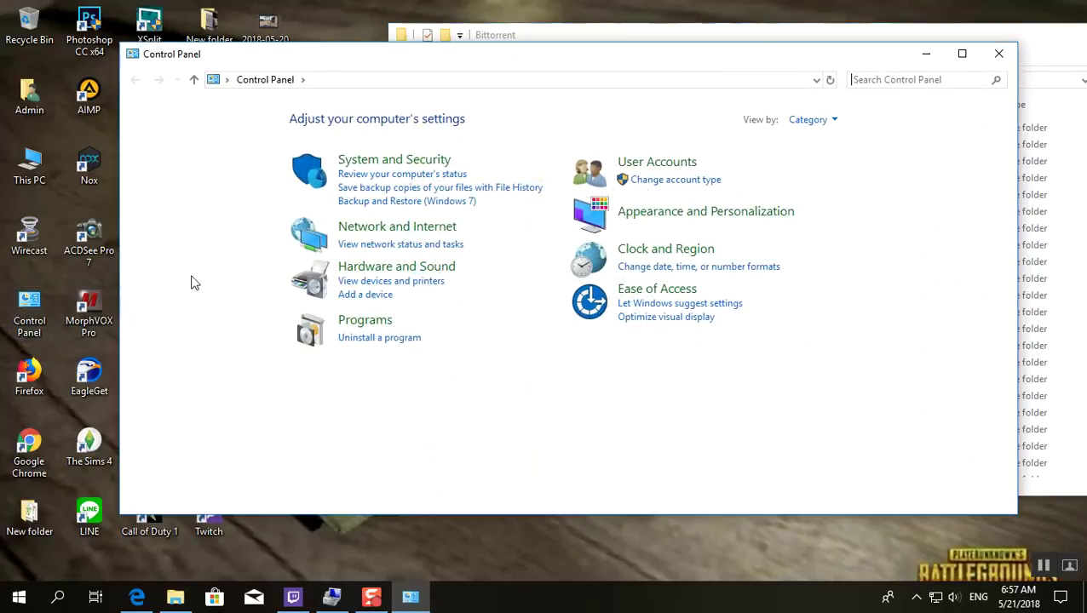
{"action": "left_click_drag", "start_coordinate": [671, 64], "coordinate": [678, 94]}
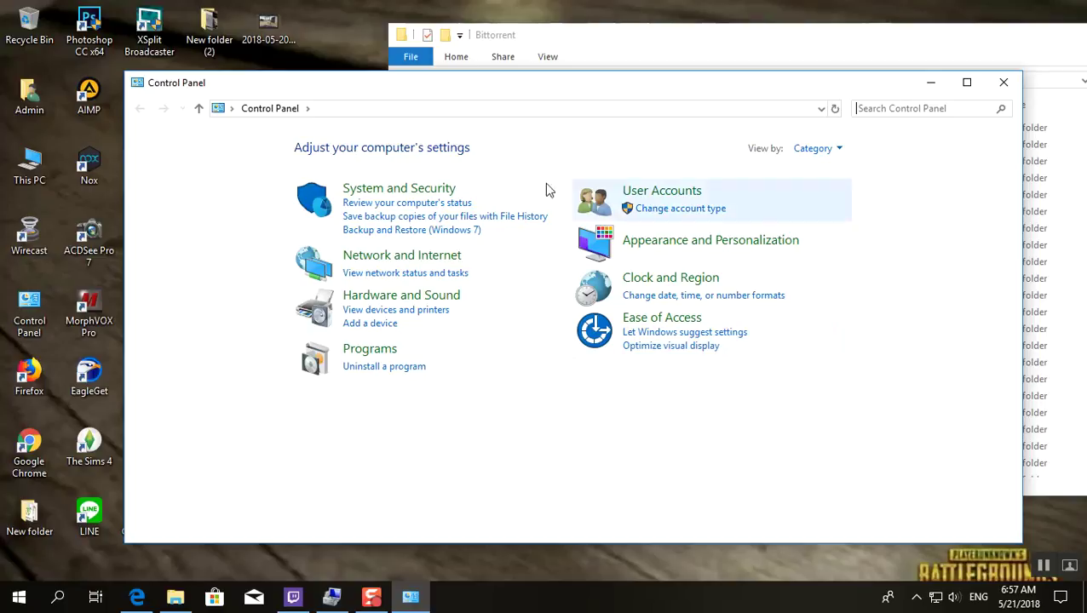
{"action": "left_click", "coordinate": [809, 151]}
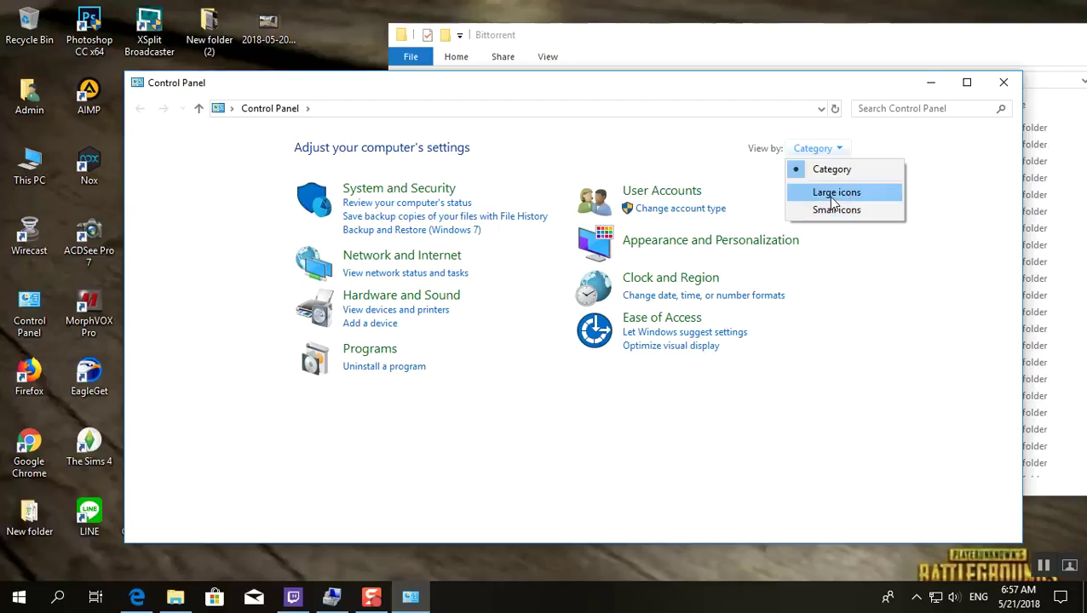
{"action": "left_click", "coordinate": [834, 196]}
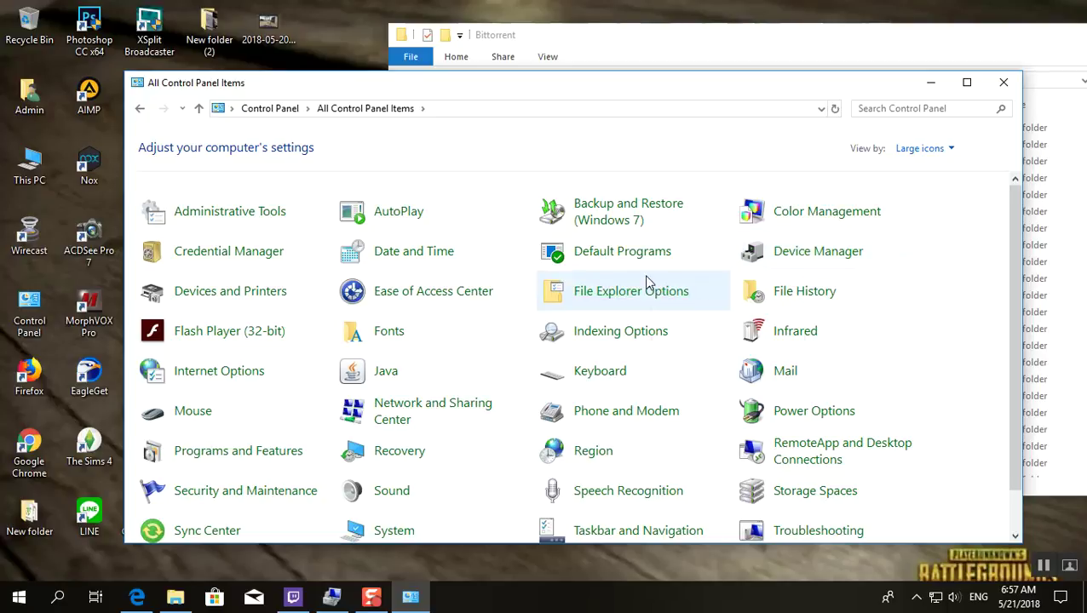
Open the Fonts folder in Control Panel and place its window so the File Explorer window behind stays reachable
{"action": "left_click", "coordinate": [955, 82]}
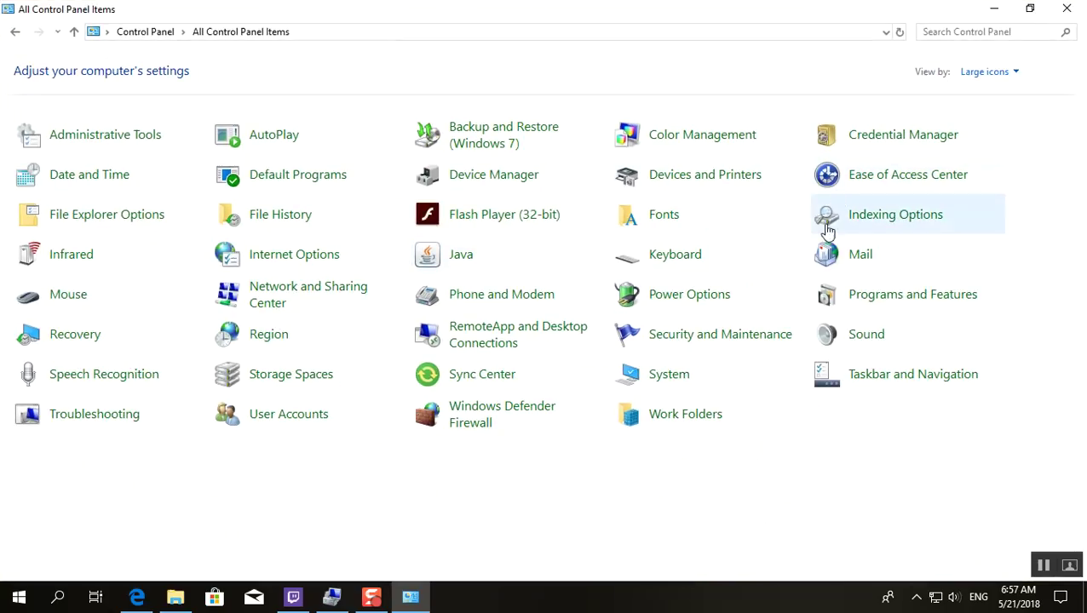
{"action": "left_click", "coordinate": [670, 223]}
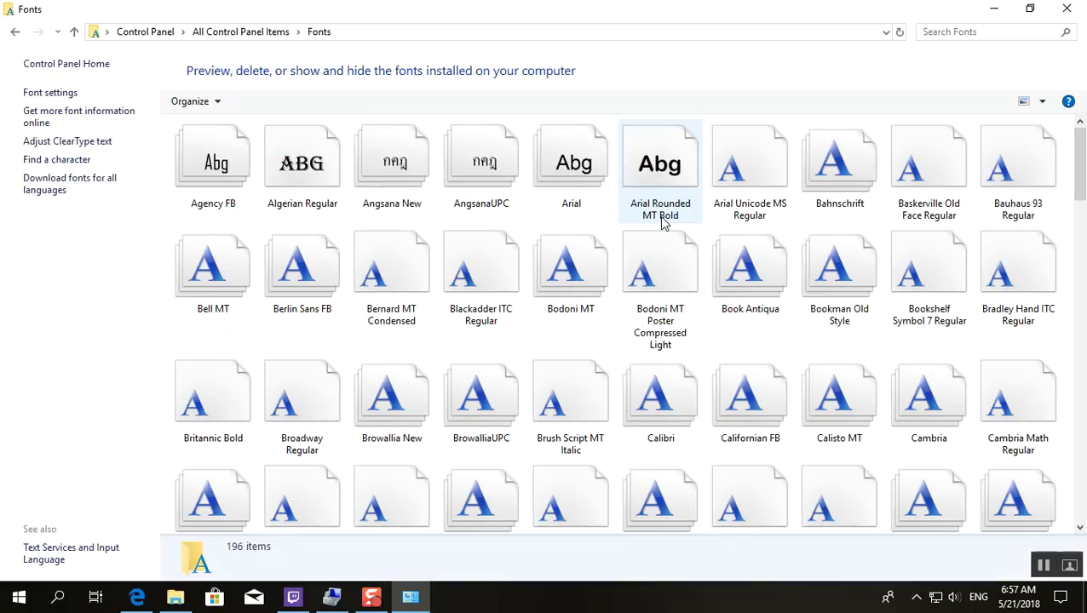
{"action": "left_click", "coordinate": [1030, 9]}
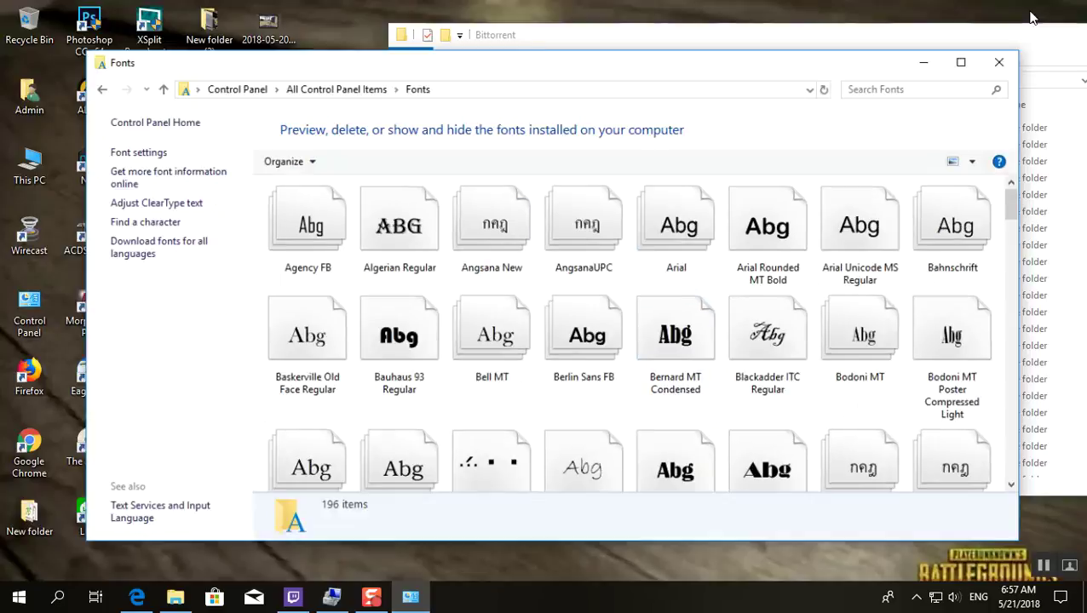
{"action": "left_click_drag", "start_coordinate": [558, 88], "coordinate": [477, 53]}
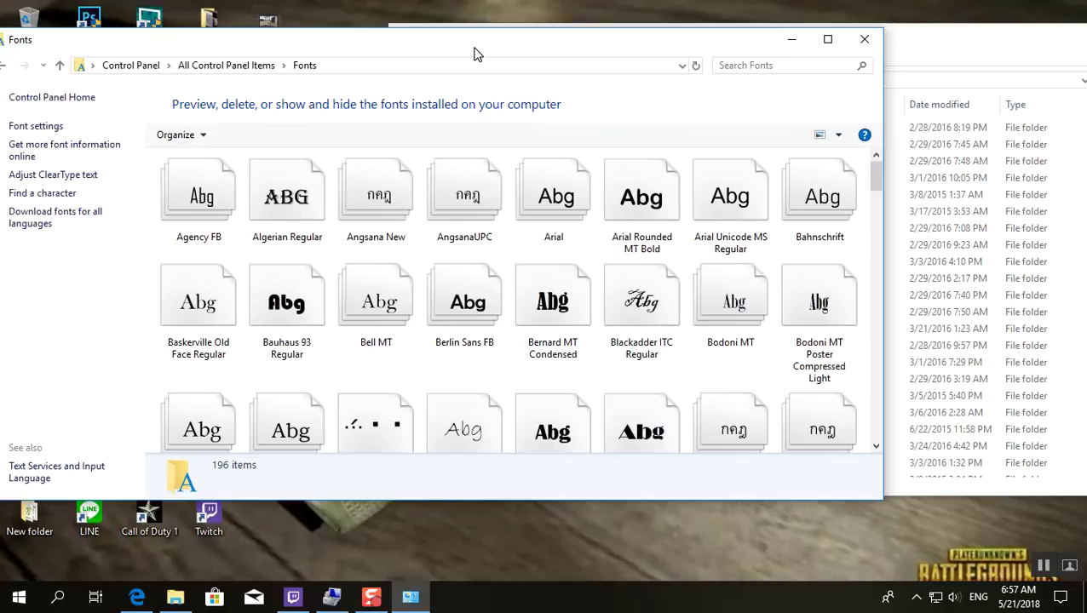
Switch to File Explorer and open the "รวม font ภาษาไทย สไตล์วัยรุ่น" folder inside Bittorrent
{"action": "left_click", "coordinate": [920, 41]}
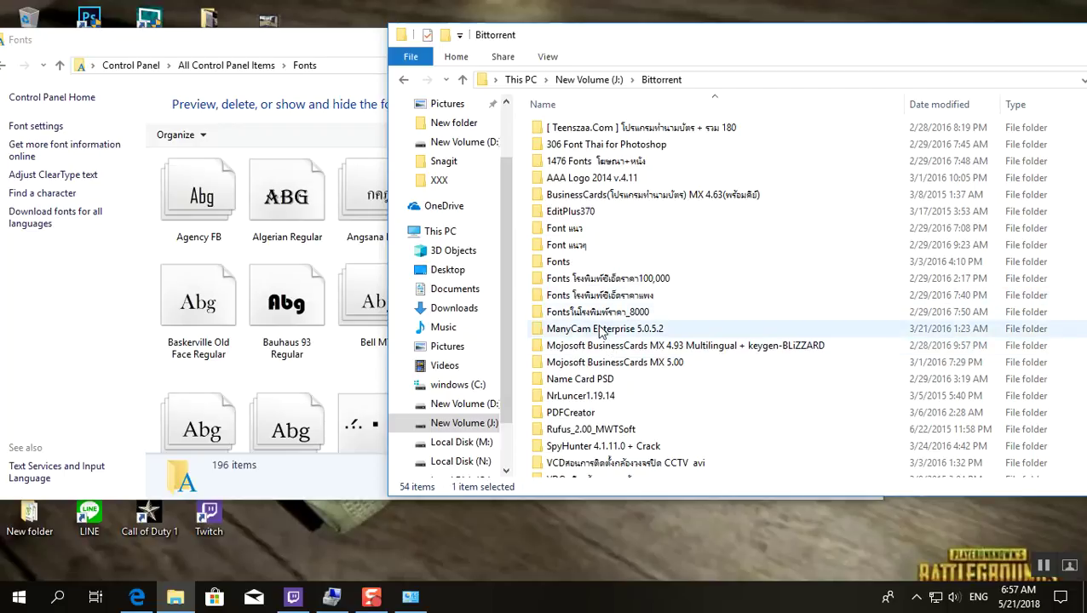
{"action": "scroll", "coordinate": [602, 286], "scroll_direction": "down", "scroll_amount": 2}
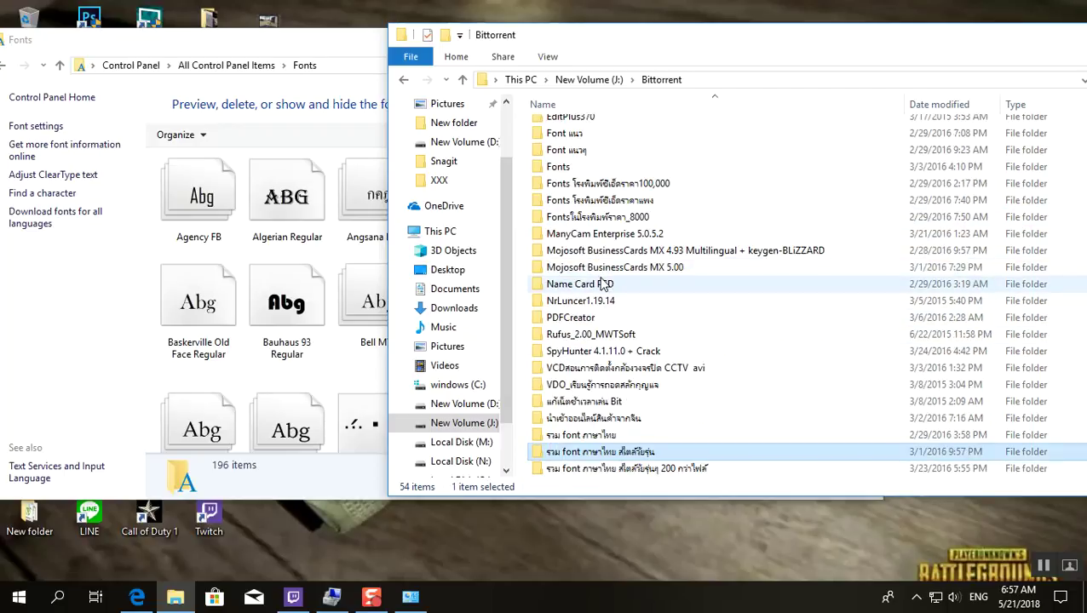
{"action": "scroll", "coordinate": [606, 349], "scroll_direction": "down", "scroll_amount": 2}
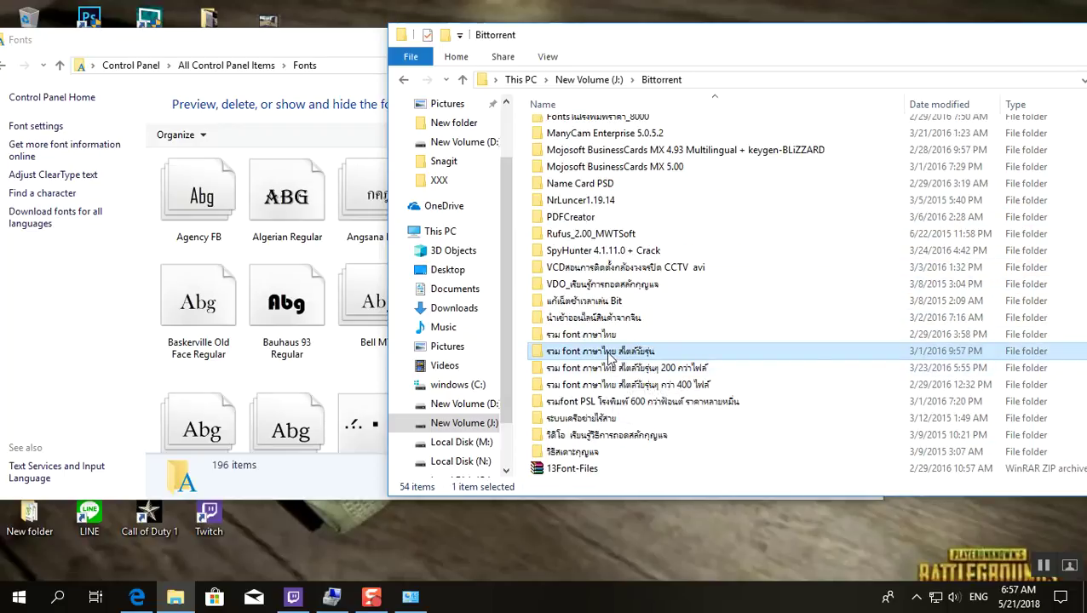
{"action": "double_click", "coordinate": [617, 352]}
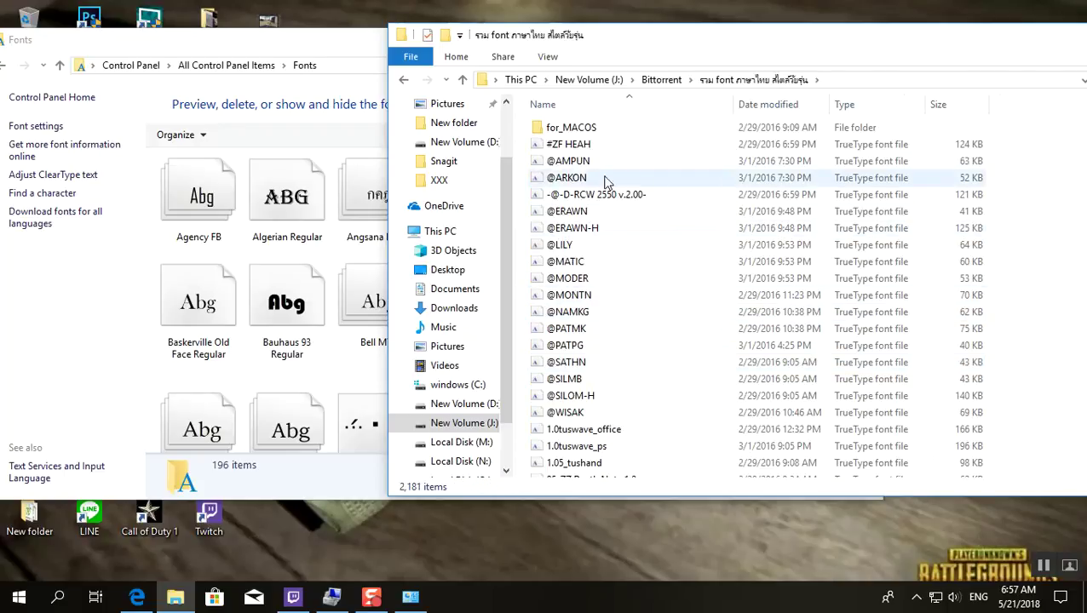
Select all font files from #ZF HEAH through ZoodRangmah, leaving out the for_MACOS folder and the text document
{"action": "left_click", "coordinate": [558, 147]}
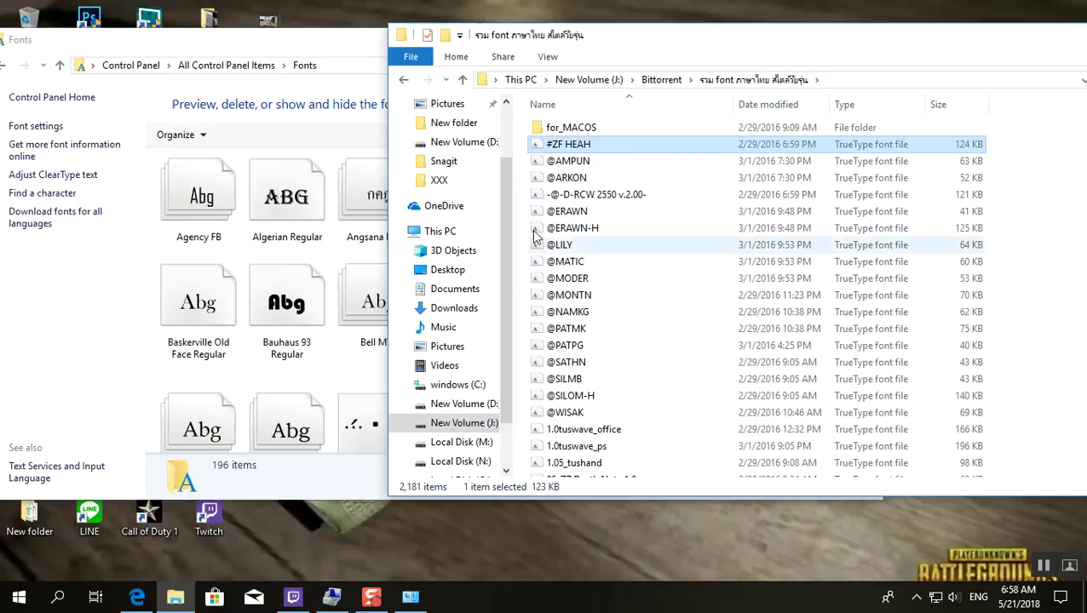
{"action": "scroll", "coordinate": [562, 239], "scroll_direction": "down", "scroll_amount": 6}
{"action": "scroll", "coordinate": [584, 239], "scroll_direction": "down", "scroll_amount": 20}
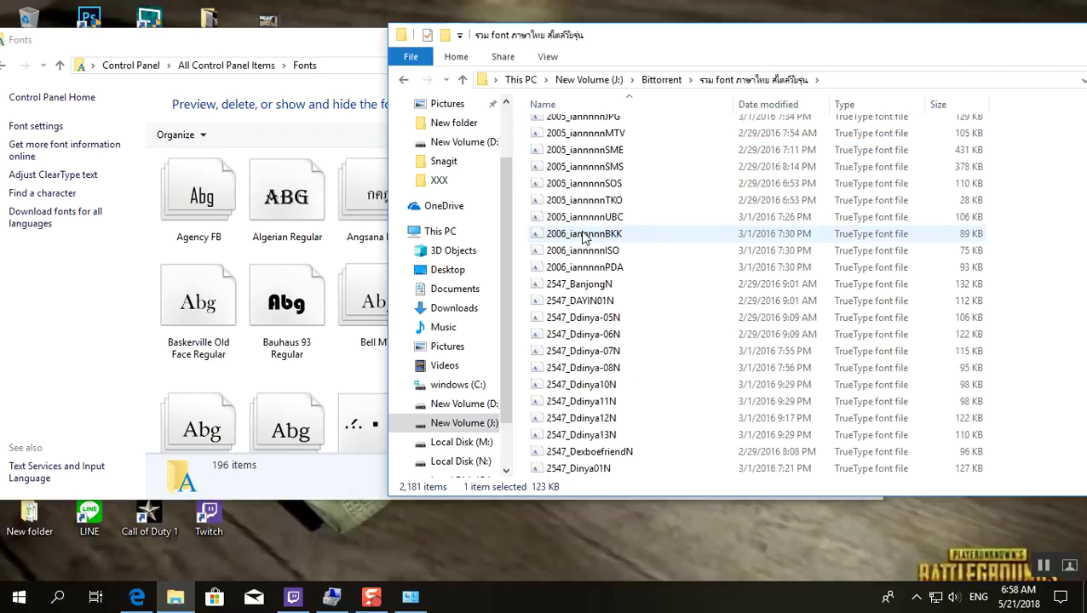
{"action": "scroll", "coordinate": [584, 235], "scroll_direction": "down", "scroll_amount": 20}
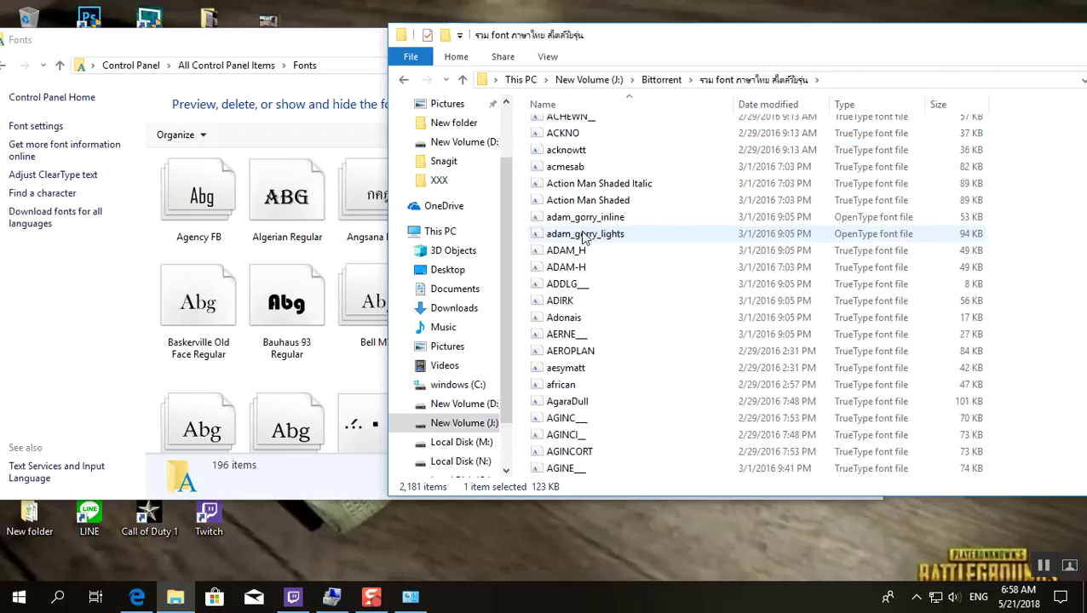
{"action": "scroll", "coordinate": [583, 234], "scroll_direction": "down", "scroll_amount": 20}
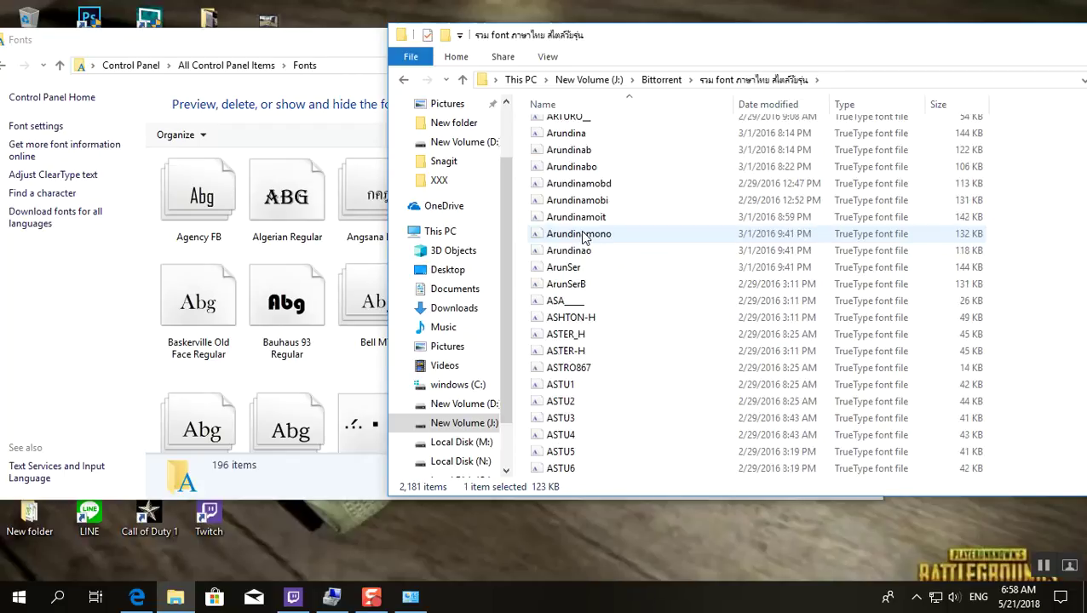
{"action": "scroll", "coordinate": [584, 237], "scroll_direction": "down", "scroll_amount": 20}
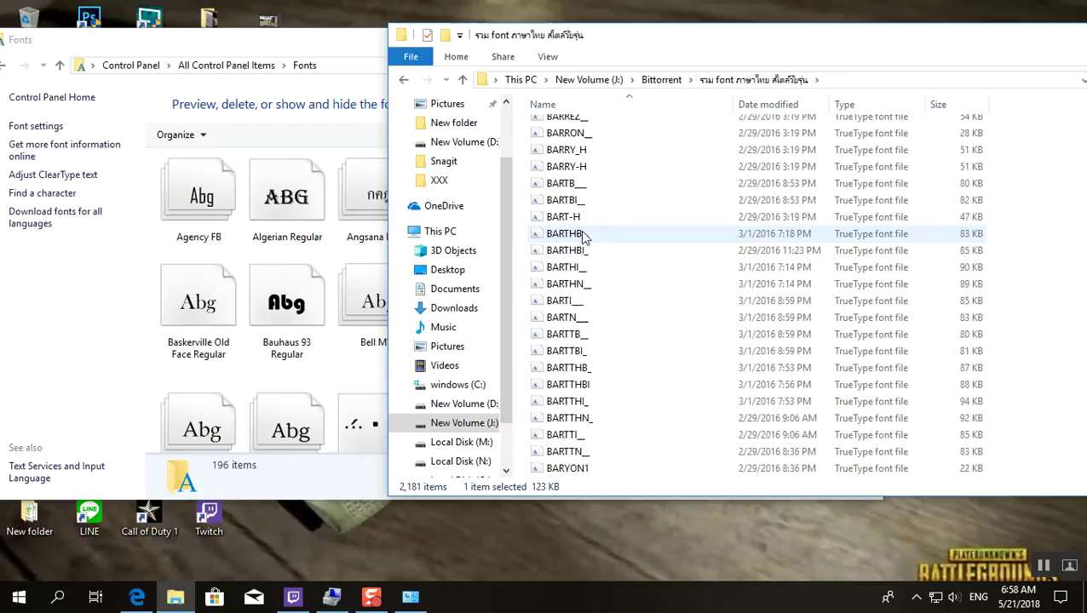
{"action": "scroll", "coordinate": [584, 239], "scroll_direction": "down", "scroll_amount": 20}
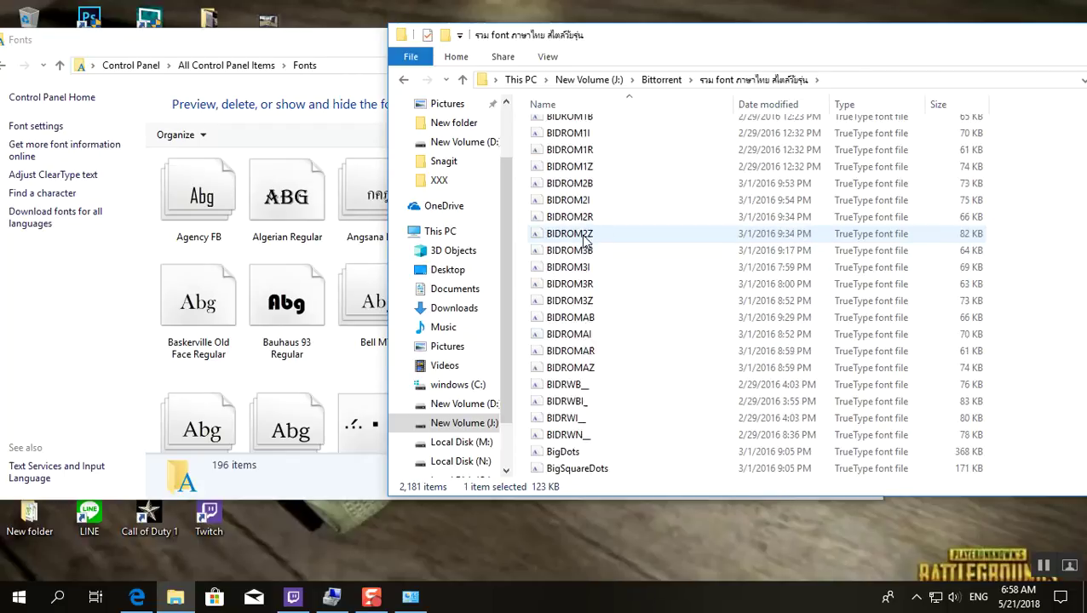
{"action": "scroll", "coordinate": [584, 238], "scroll_direction": "down", "scroll_amount": 20}
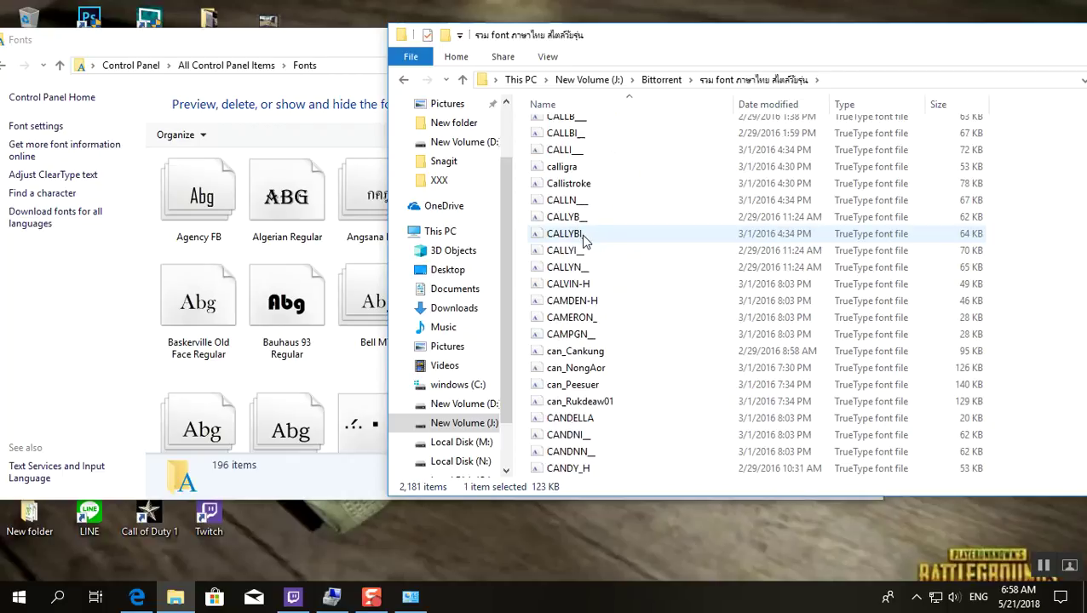
{"action": "left_click_drag", "start_coordinate": [670, 39], "coordinate": [454, 33]}
{"action": "left_click_drag", "start_coordinate": [1066, 213], "coordinate": [1058, 468]}
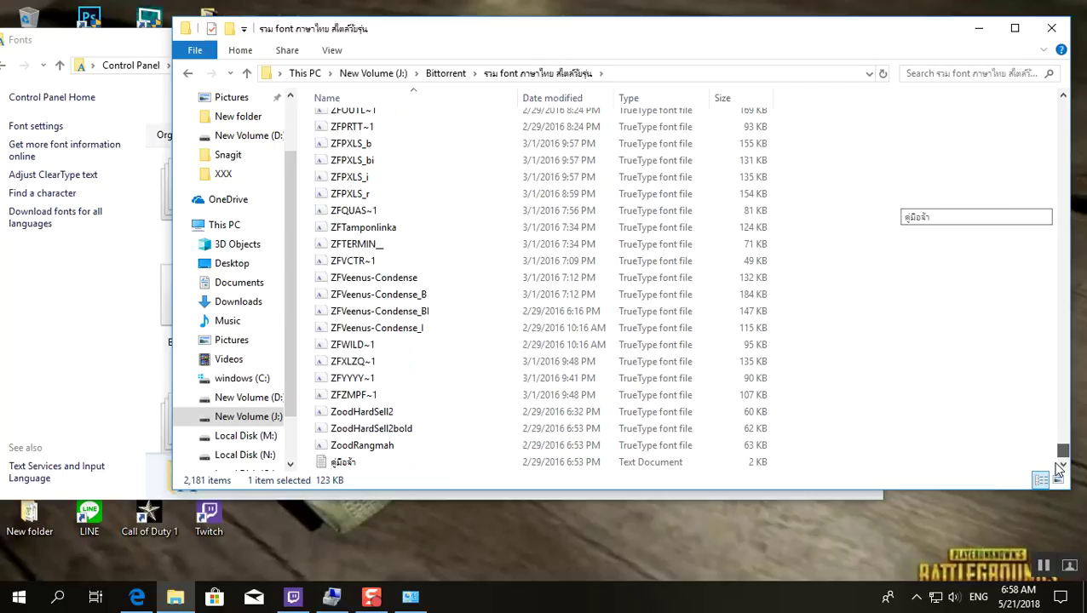
{"action": "left_click", "coordinate": [358, 452]}
{"action": "key", "text": "shift+Home"}
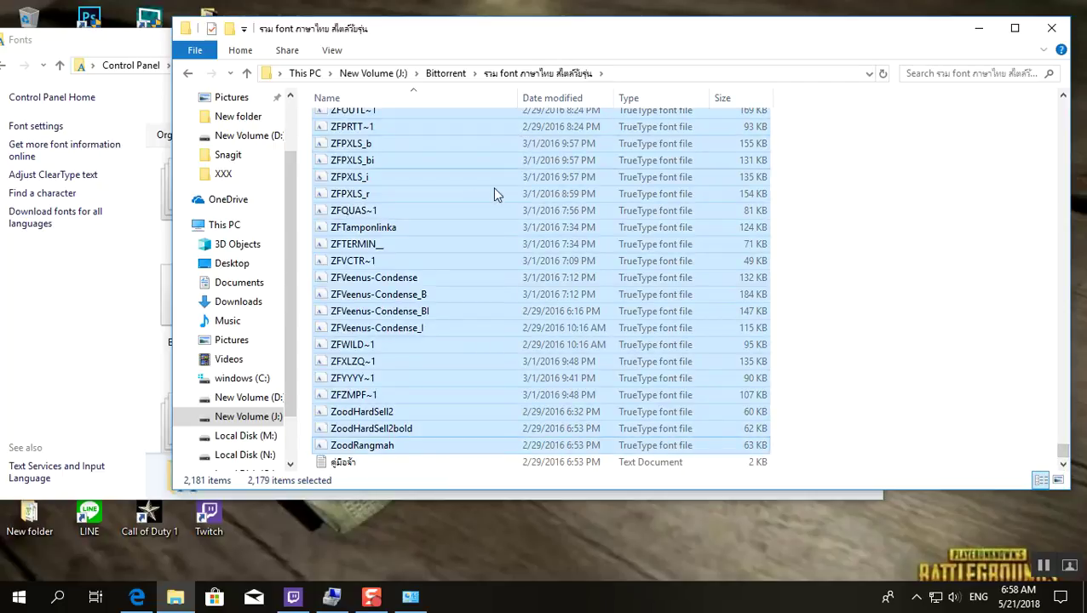
Move the File Explorer window clear of the Fonts window and copy the selected font files into the Fonts folder to install them
{"action": "left_click_drag", "start_coordinate": [531, 40], "coordinate": [843, 49]}
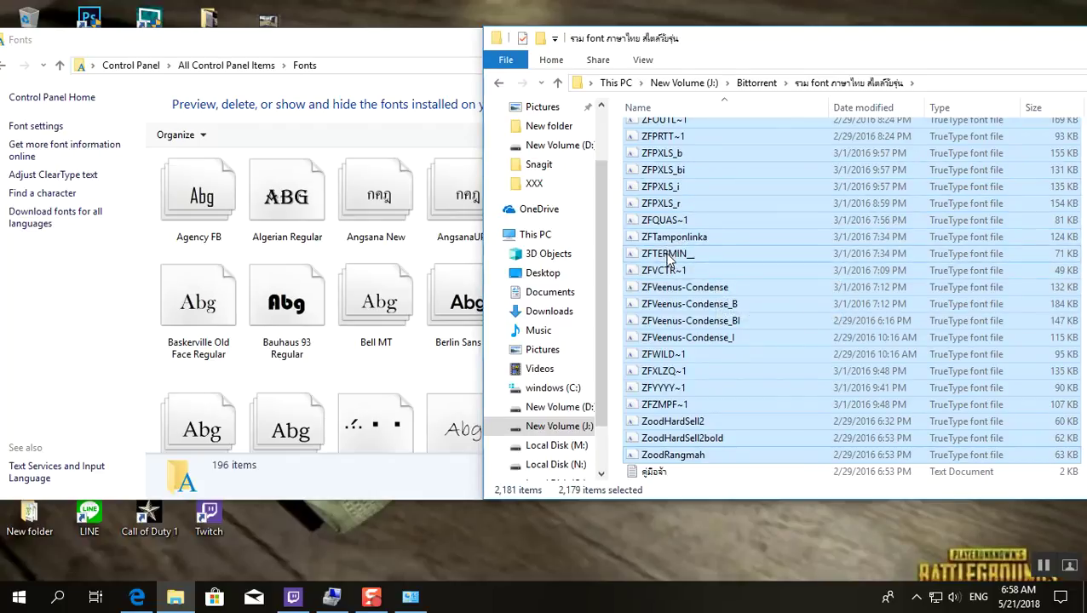
{"action": "left_click_drag", "start_coordinate": [660, 258], "coordinate": [419, 254]}
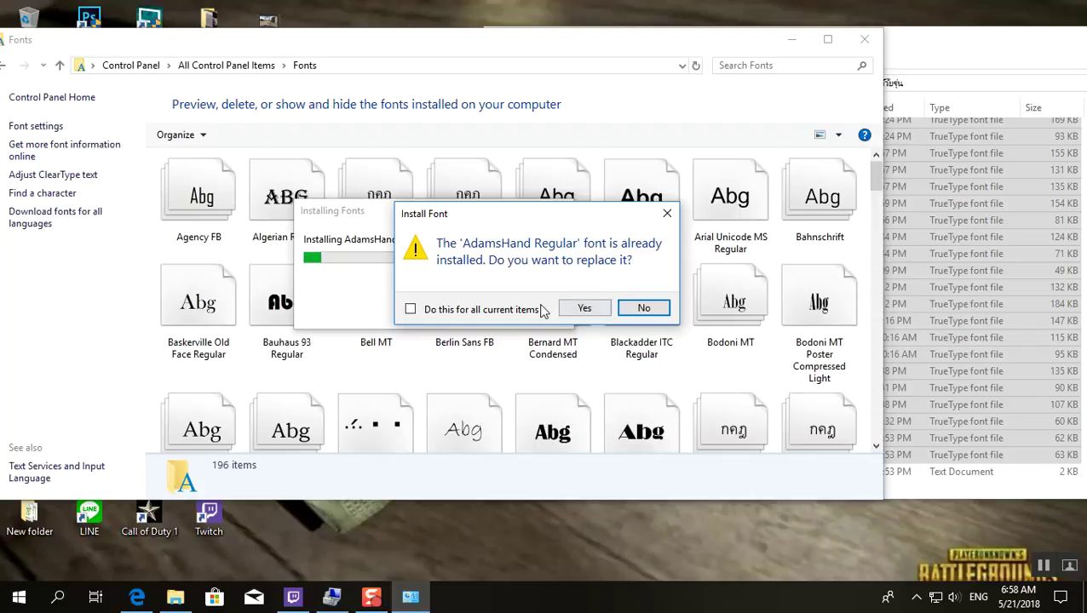
Decline replacing each already installed font during the installation, one by one from AdamsHand Regular through DereksHand Regular
{"action": "left_click", "coordinate": [621, 310]}
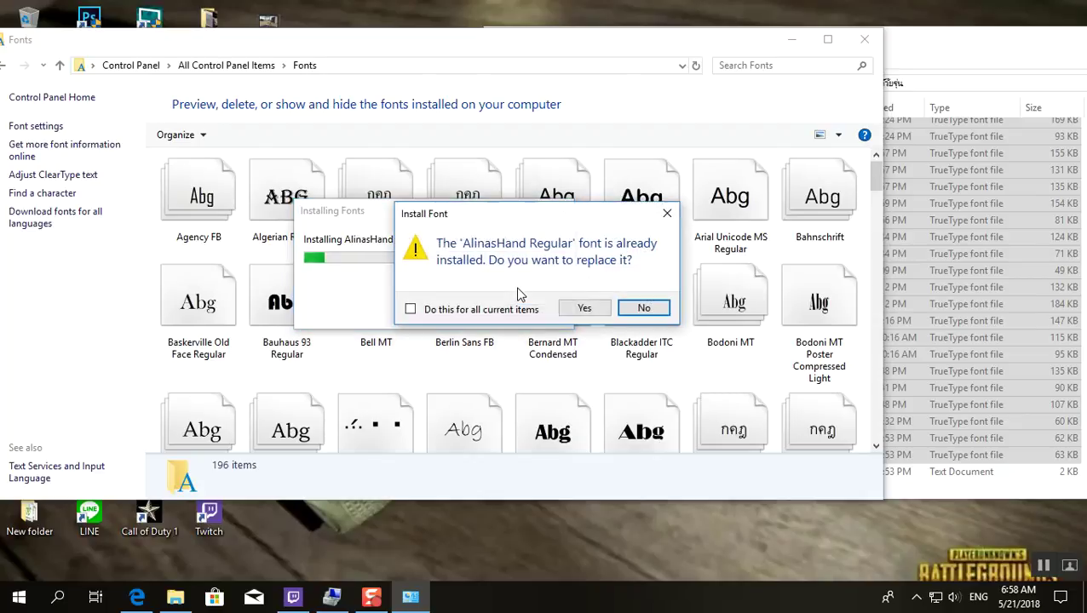
{"action": "left_click", "coordinate": [643, 308]}
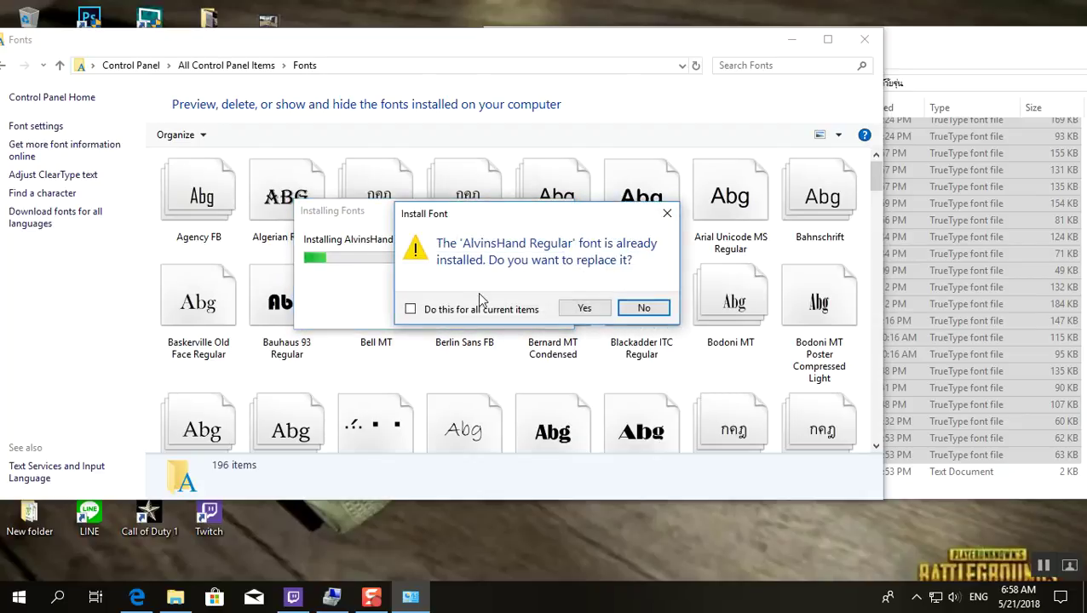
{"action": "left_click", "coordinate": [643, 310]}
{"action": "left_click", "coordinate": [643, 309]}
{"action": "left_click", "coordinate": [643, 308]}
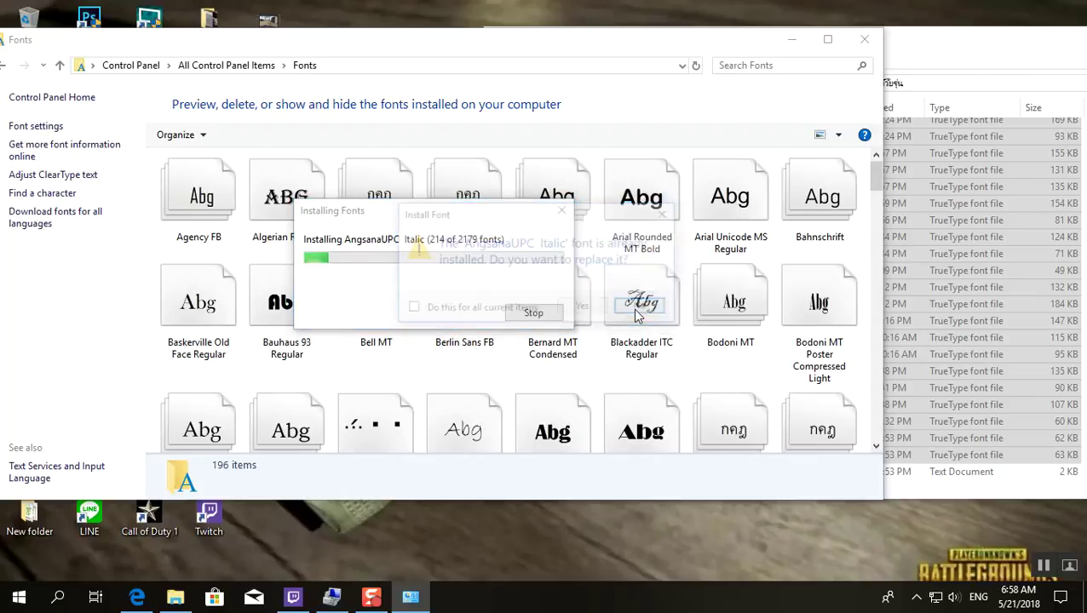
{"action": "left_click", "coordinate": [642, 308]}
{"action": "left_click", "coordinate": [641, 316]}
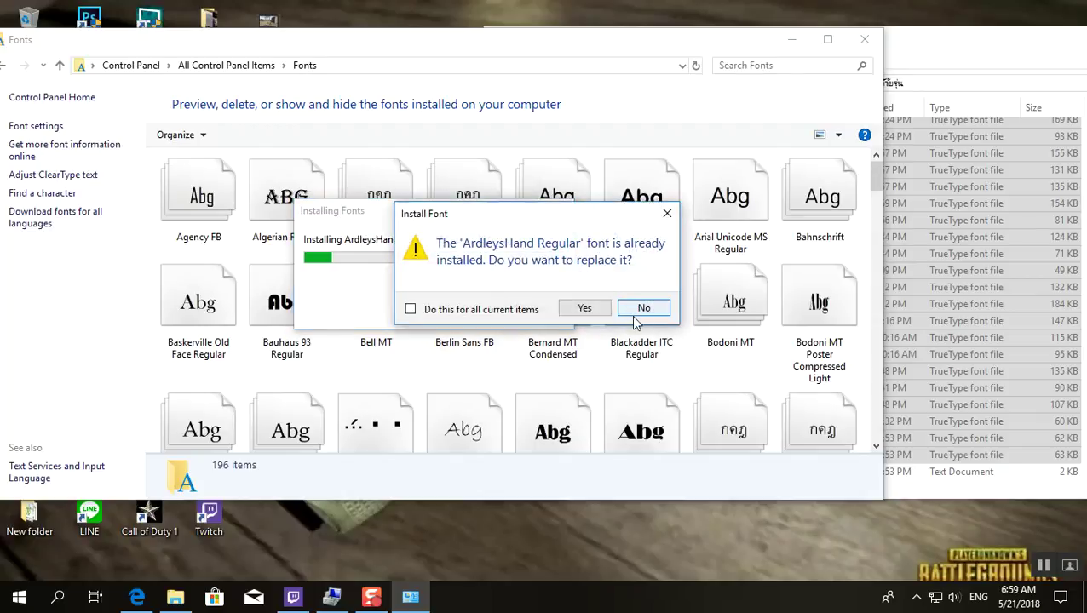
{"action": "left_click", "coordinate": [641, 311]}
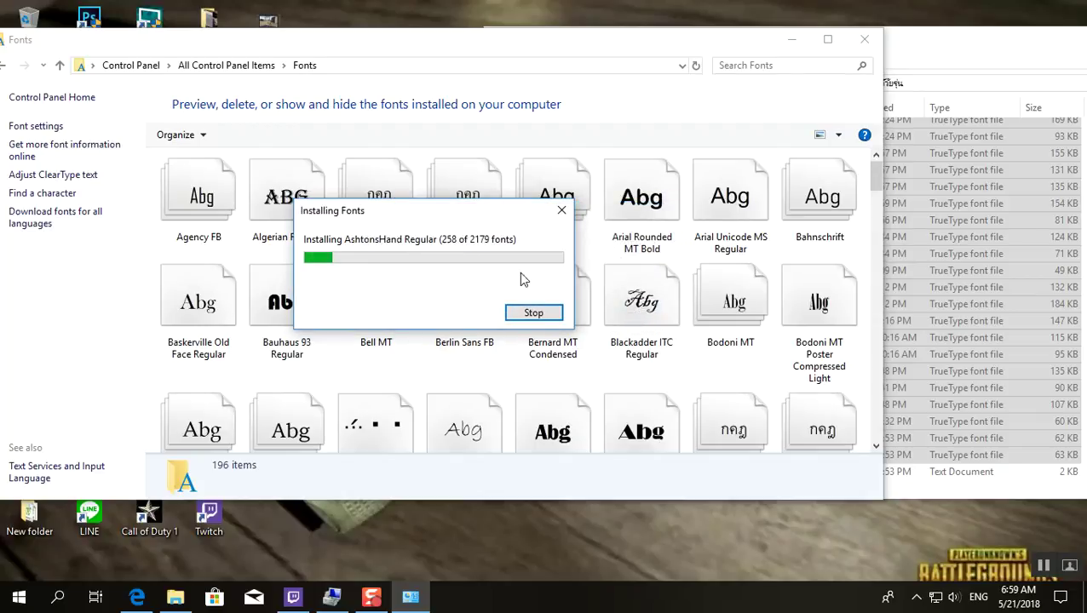
{"action": "left_click", "coordinate": [639, 308]}
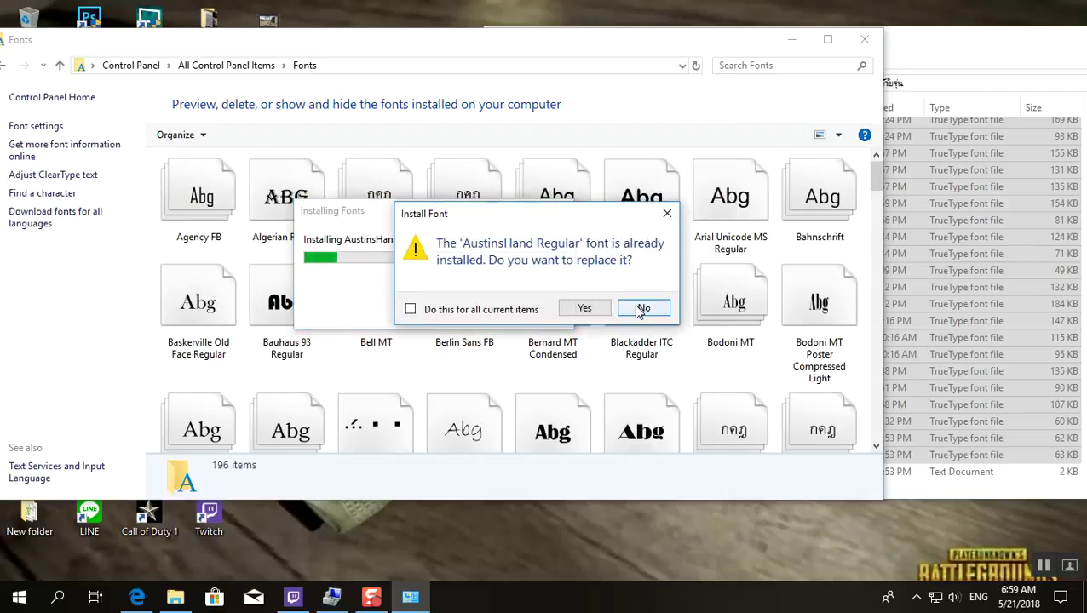
{"action": "left_click", "coordinate": [639, 308]}
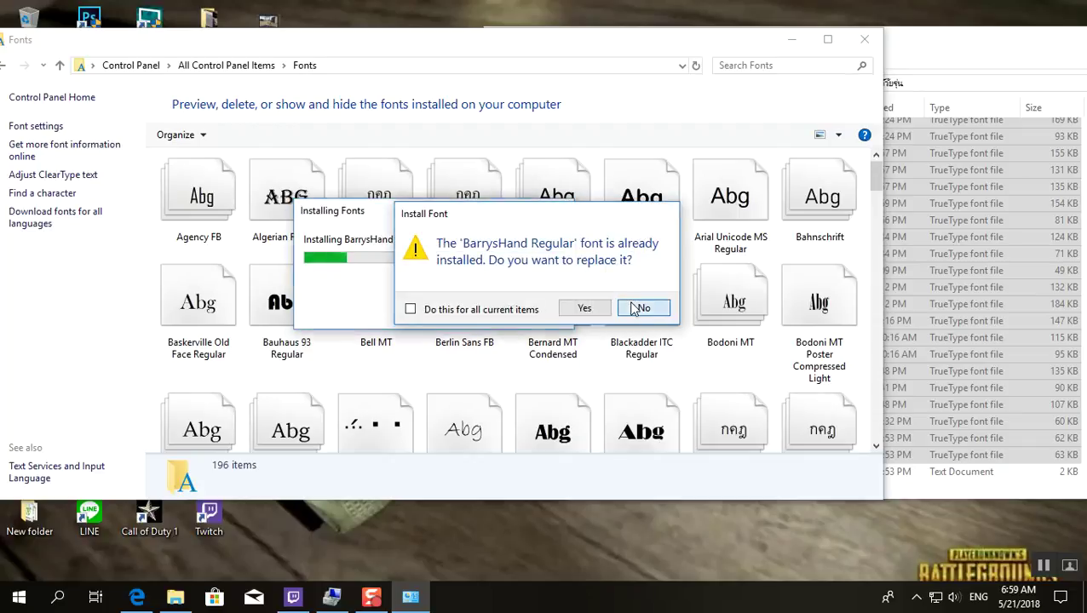
{"action": "left_click", "coordinate": [631, 309]}
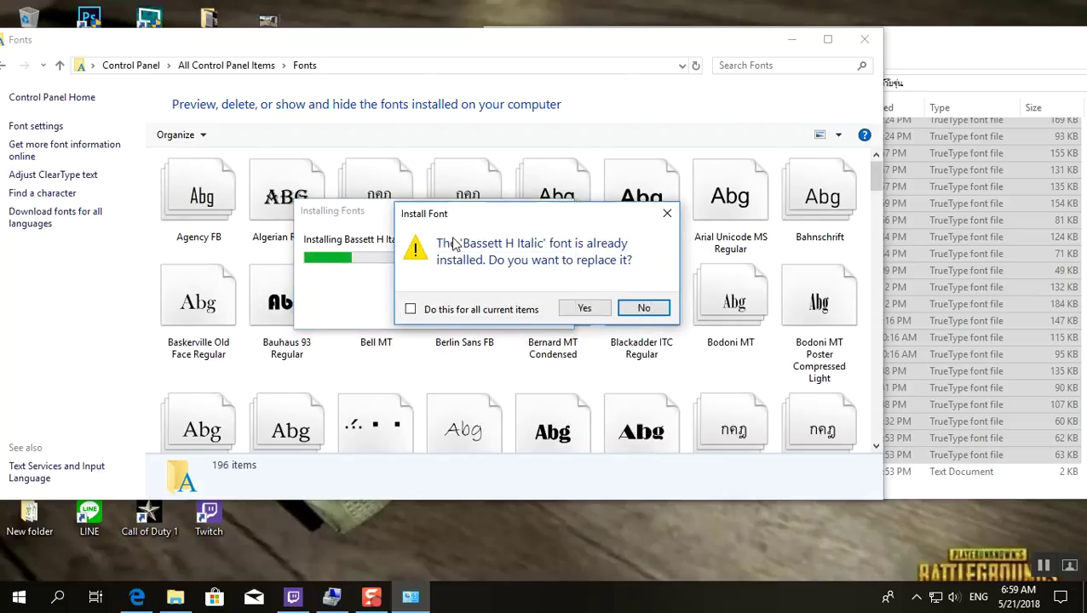
{"action": "left_click", "coordinate": [626, 310]}
{"action": "left_click", "coordinate": [636, 310]}
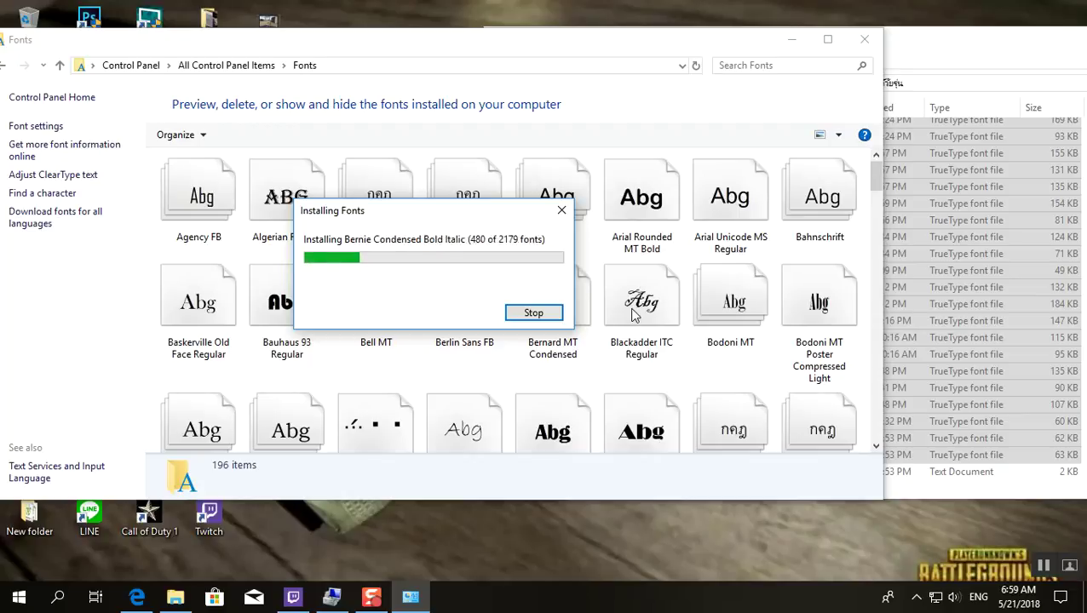
{"action": "left_click", "coordinate": [634, 310]}
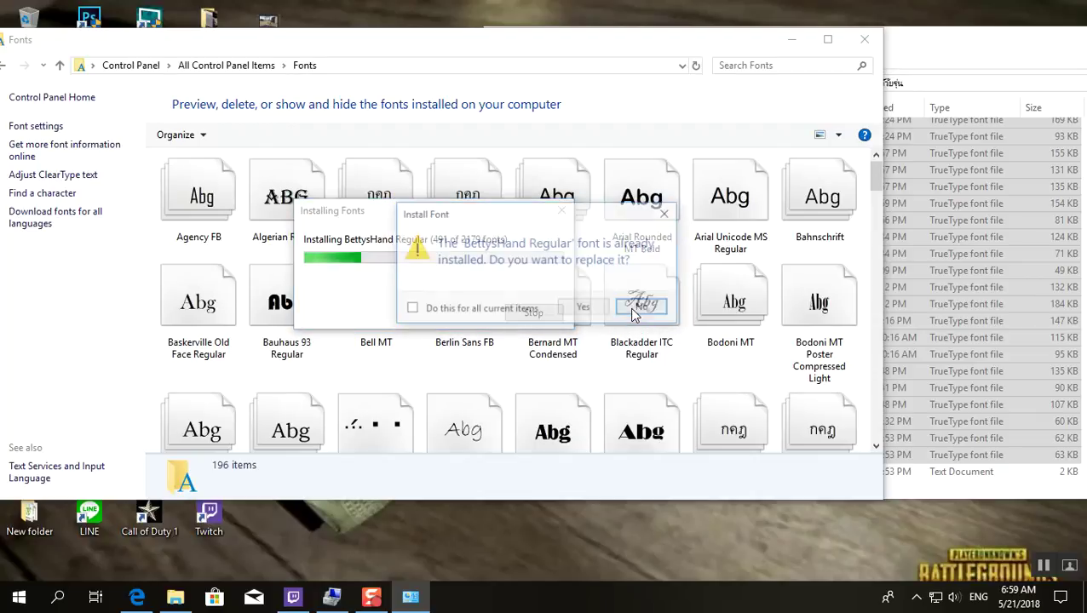
{"action": "left_click", "coordinate": [634, 310]}
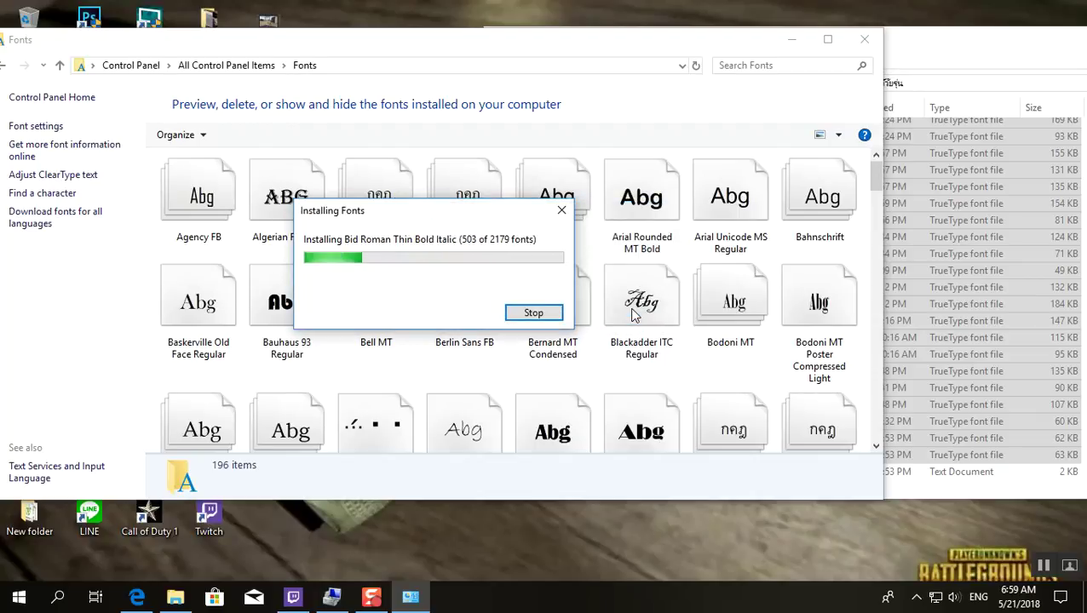
{"action": "left_click", "coordinate": [634, 314]}
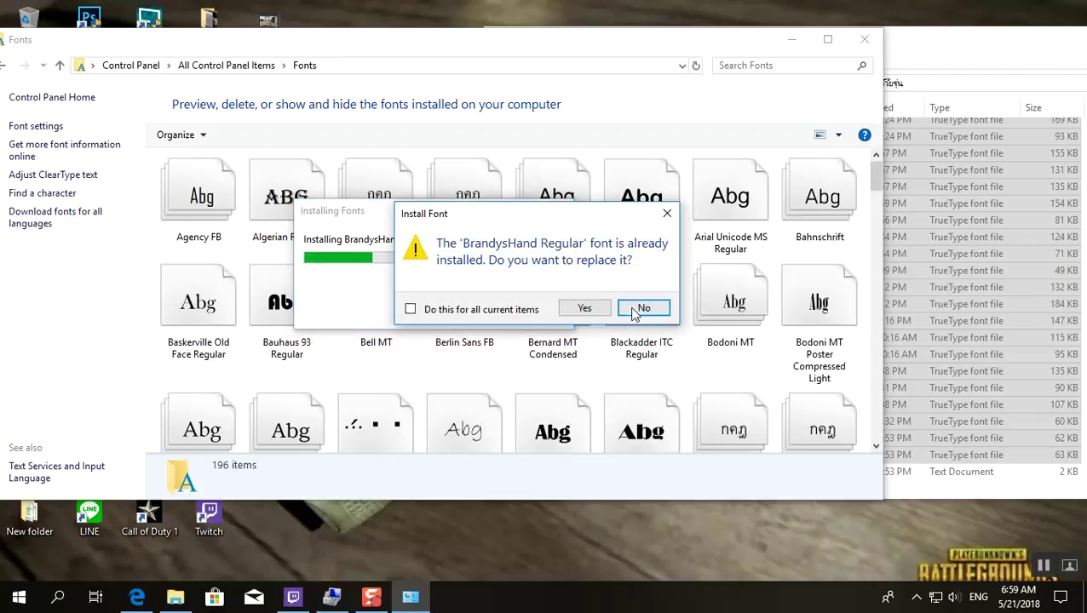
{"action": "left_click", "coordinate": [634, 310]}
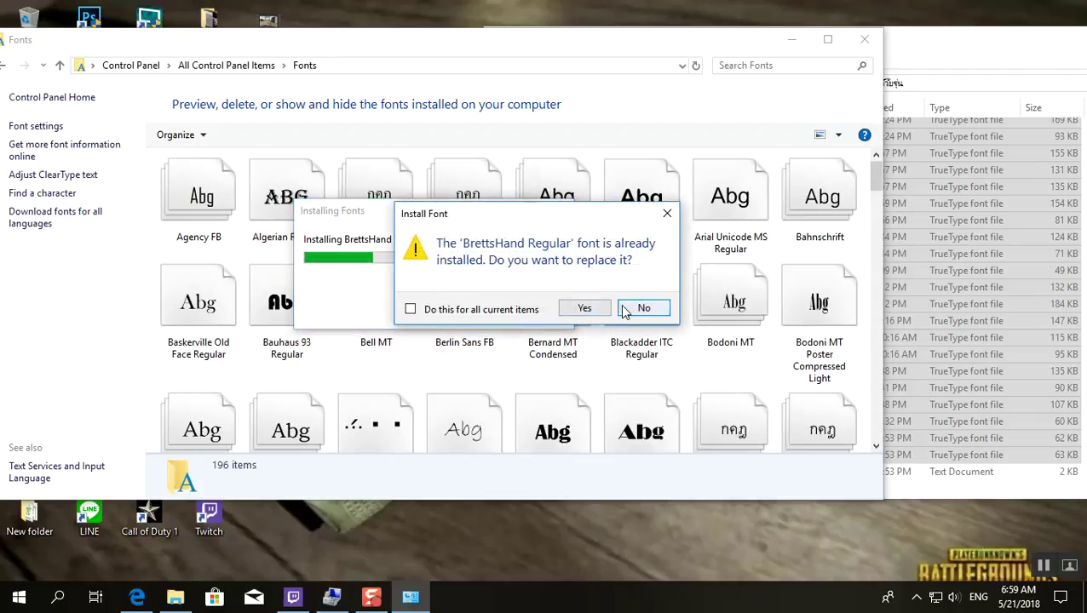
{"action": "left_click", "coordinate": [634, 310]}
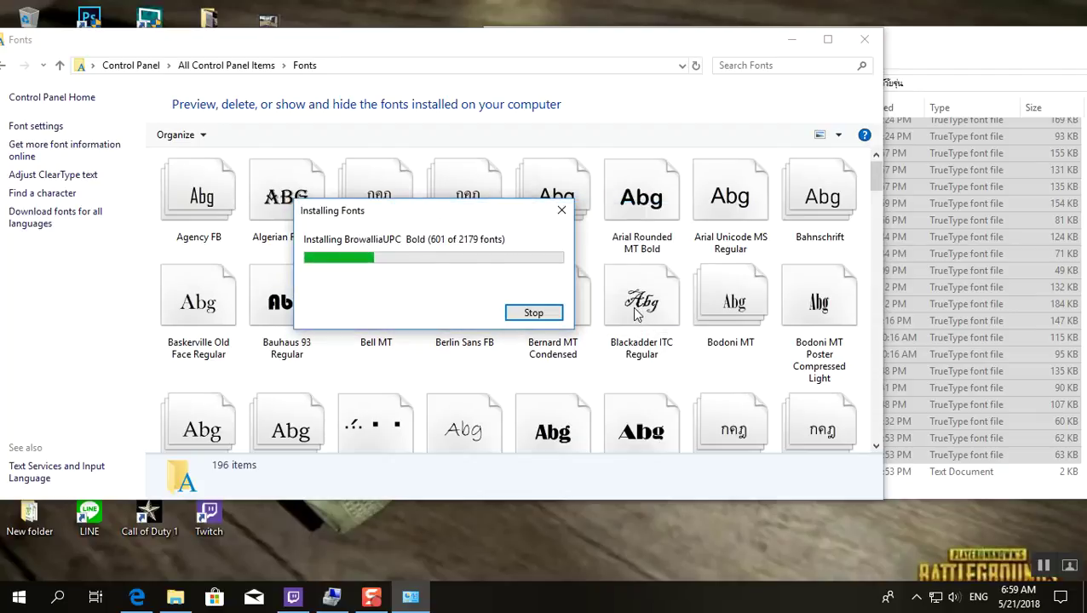
{"action": "left_click", "coordinate": [637, 314]}
{"action": "left_click", "coordinate": [637, 313]}
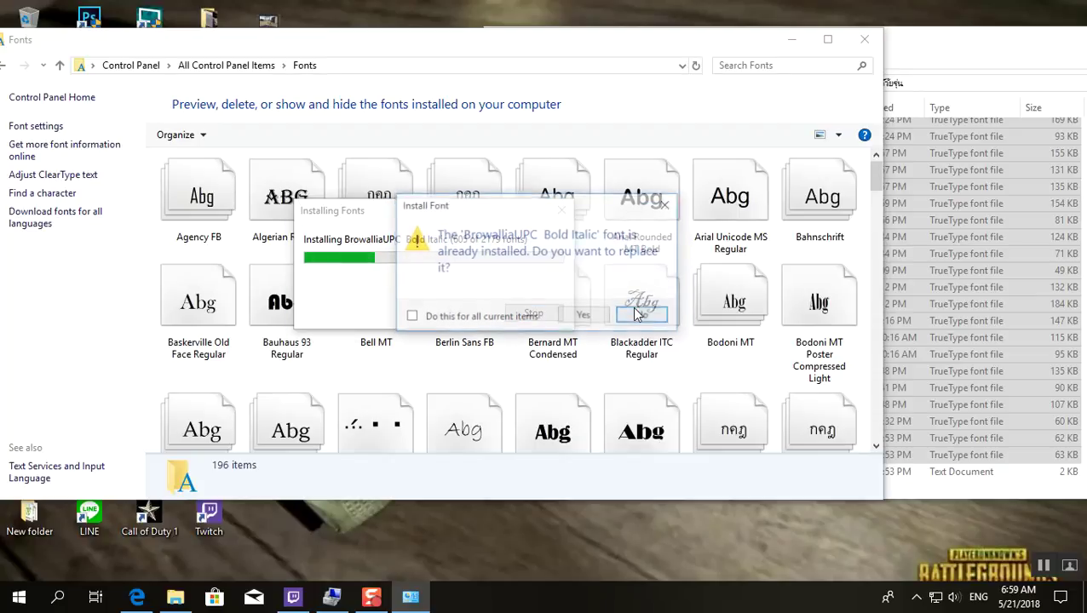
{"action": "left_click", "coordinate": [637, 312]}
{"action": "left_click", "coordinate": [637, 311]}
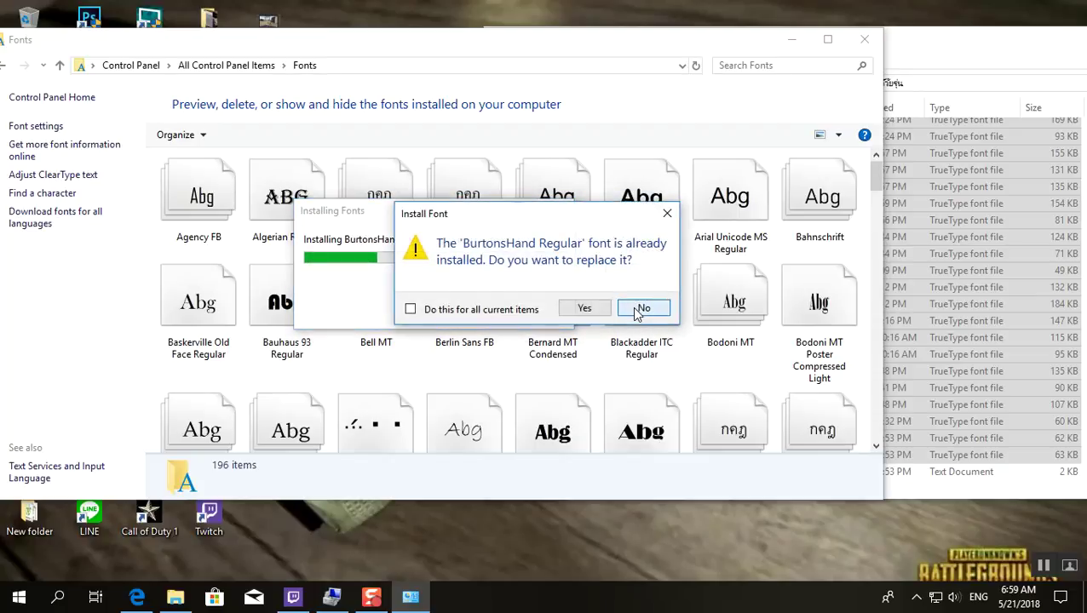
{"action": "left_click", "coordinate": [636, 312]}
{"action": "left_click", "coordinate": [637, 311]}
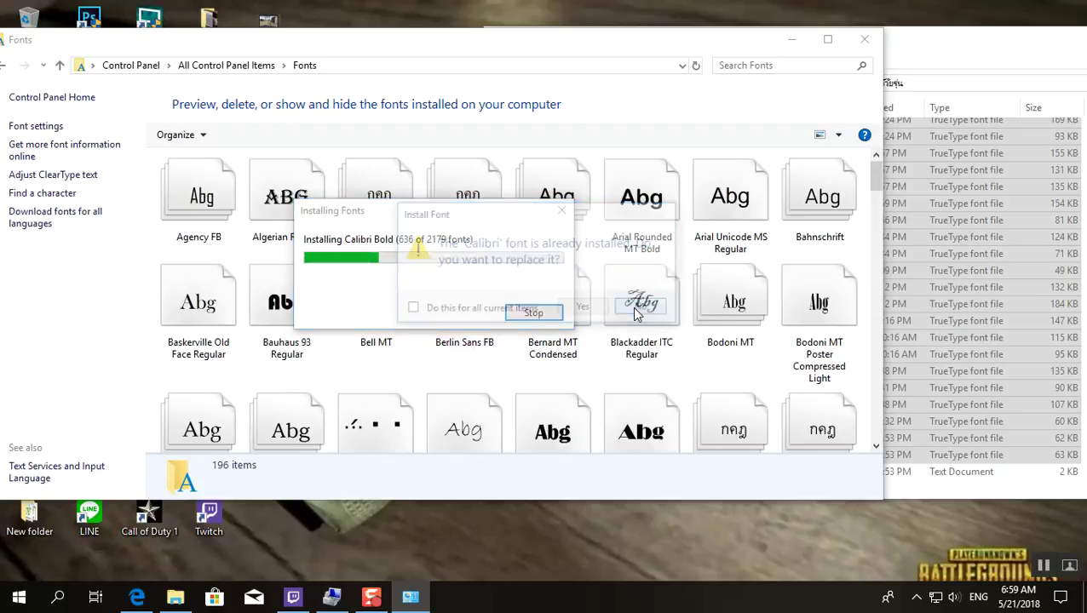
{"action": "left_click", "coordinate": [637, 311]}
{"action": "left_click", "coordinate": [637, 311]}
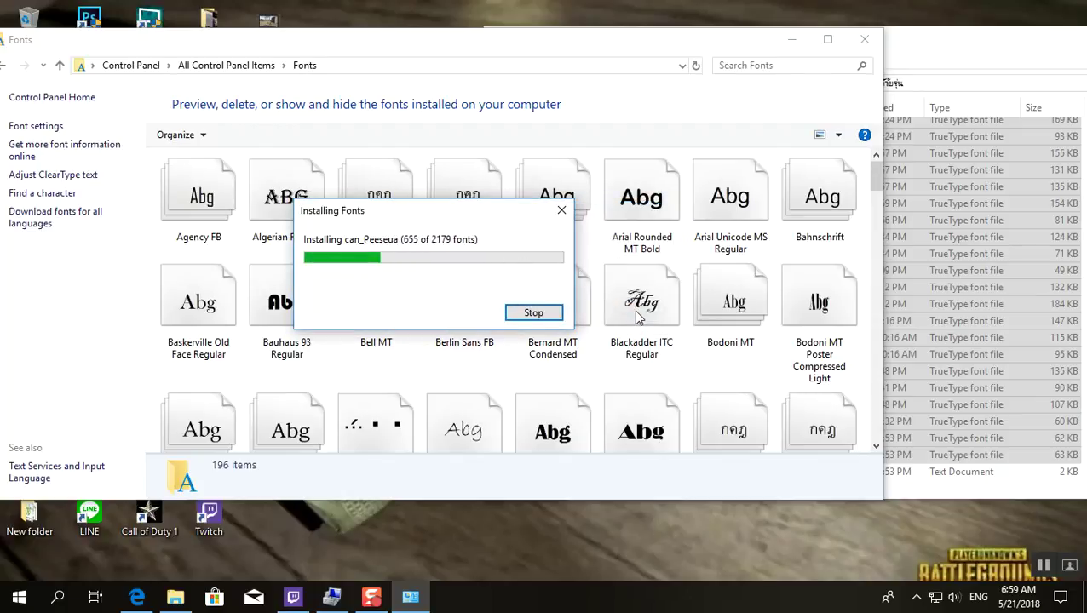
{"action": "left_click", "coordinate": [637, 312]}
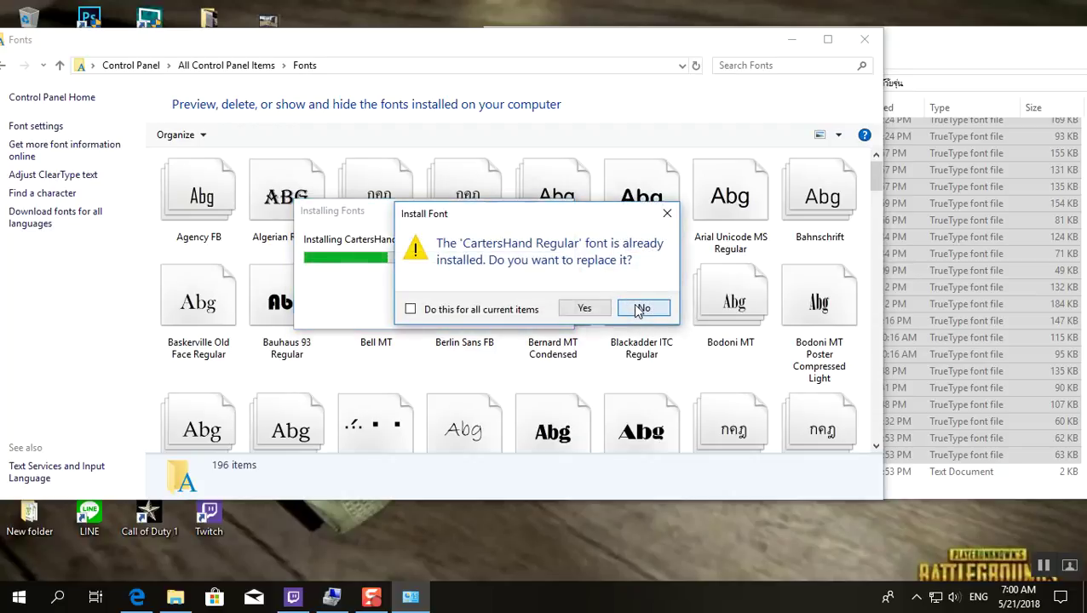
{"action": "left_click", "coordinate": [636, 308]}
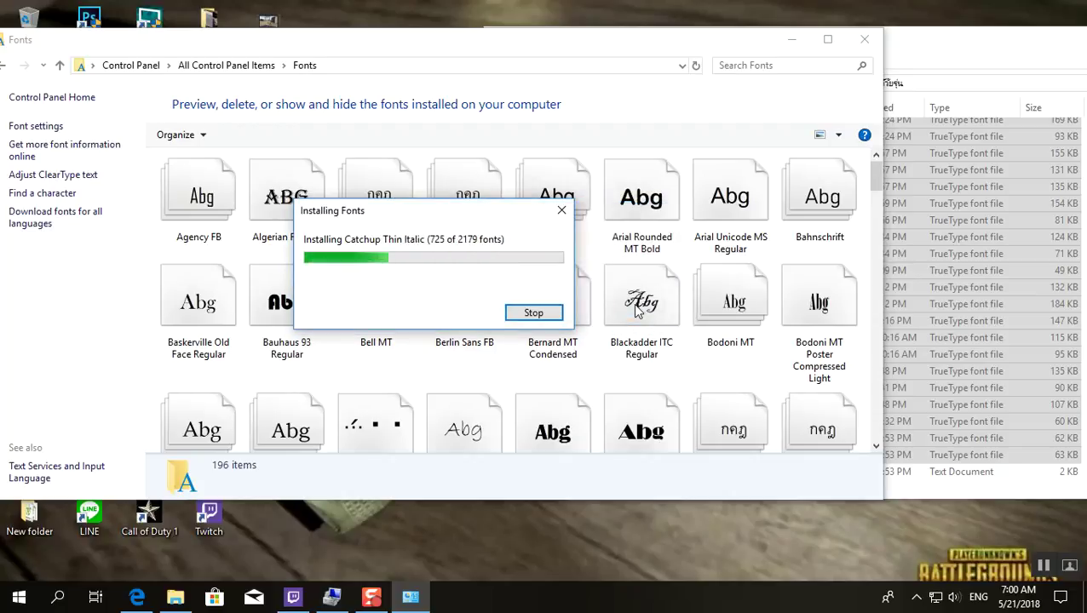
{"action": "left_click", "coordinate": [636, 308]}
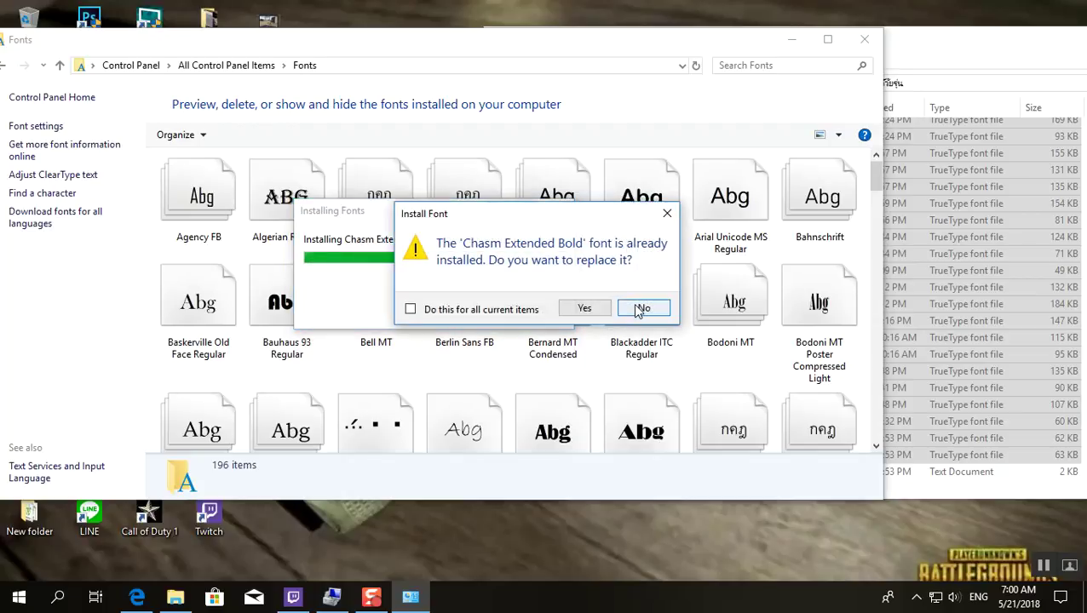
{"action": "left_click", "coordinate": [637, 310]}
{"action": "left_click", "coordinate": [639, 314]}
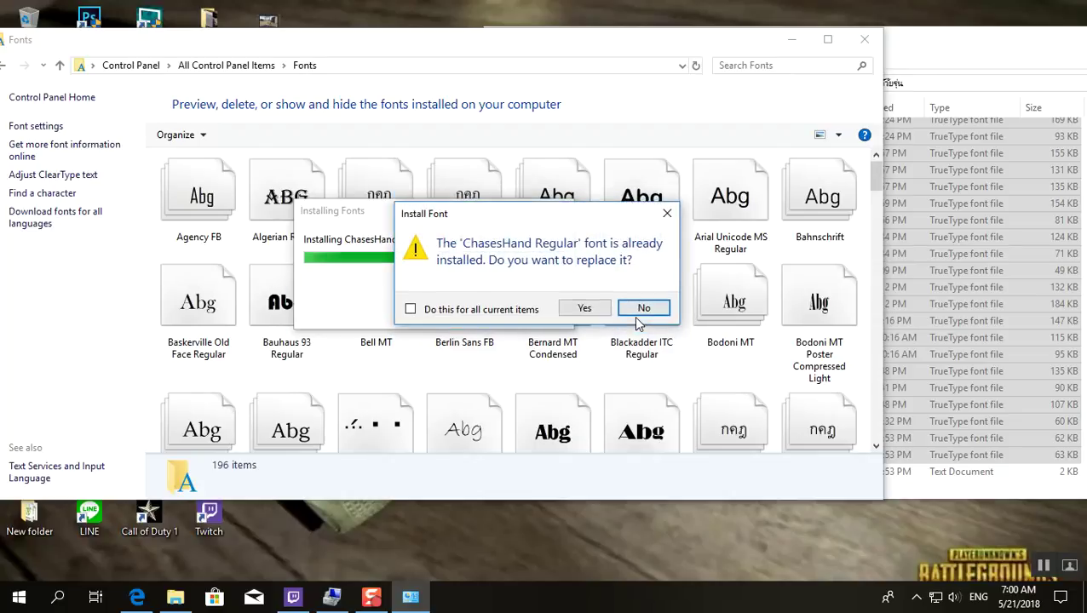
{"action": "left_click", "coordinate": [637, 312]}
{"action": "left_click", "coordinate": [639, 314]}
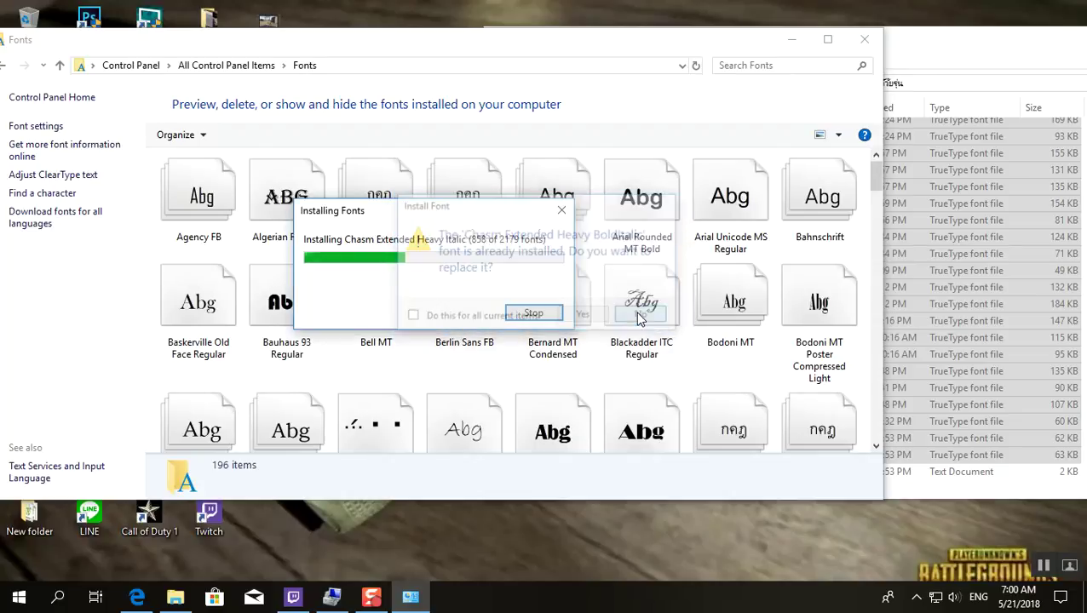
{"action": "left_click", "coordinate": [640, 314]}
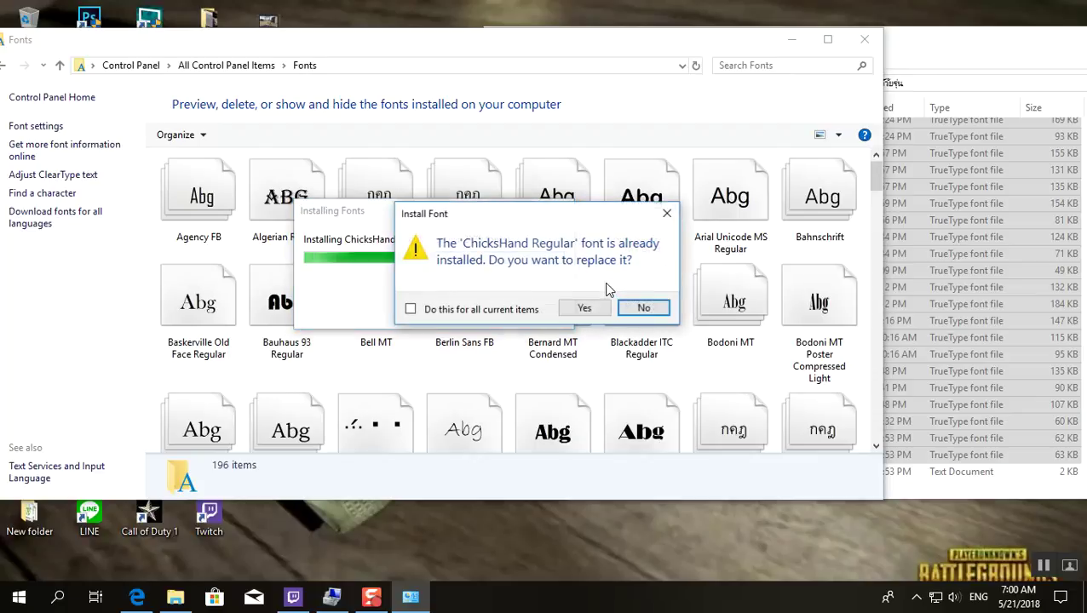
{"action": "left_click", "coordinate": [643, 307]}
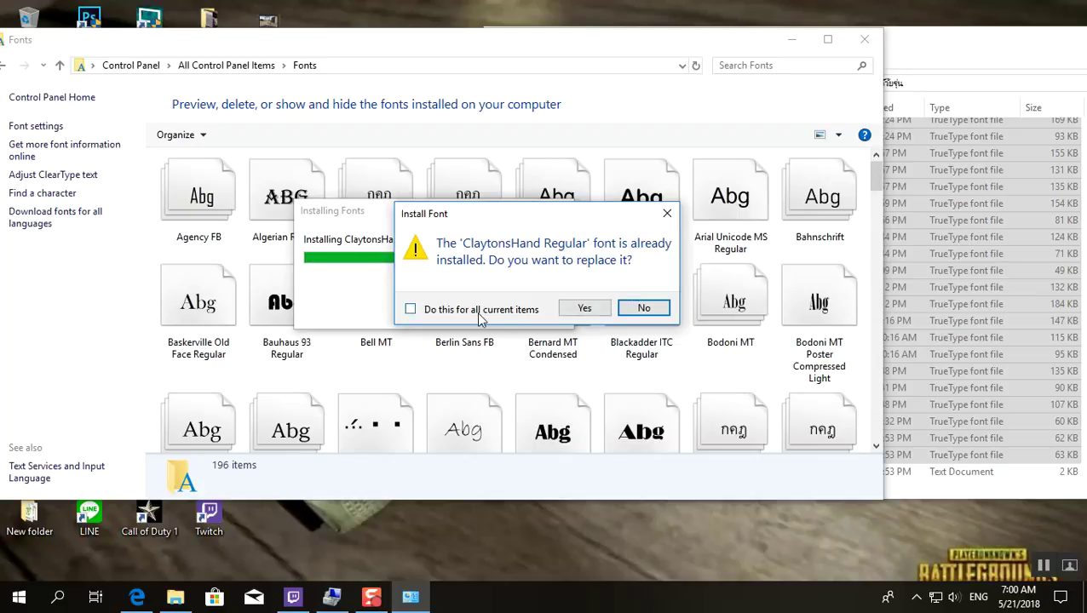
{"action": "left_click", "coordinate": [644, 308]}
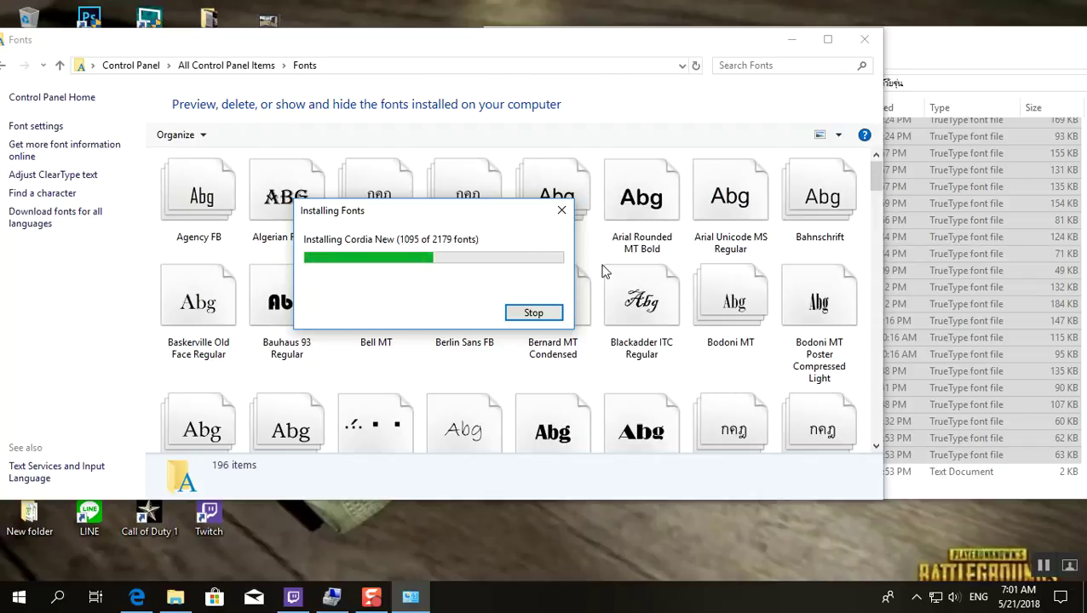
{"action": "left_click", "coordinate": [630, 310]}
{"action": "left_click", "coordinate": [630, 310]}
{"action": "left_click", "coordinate": [631, 310]}
{"action": "left_click", "coordinate": [630, 310]}
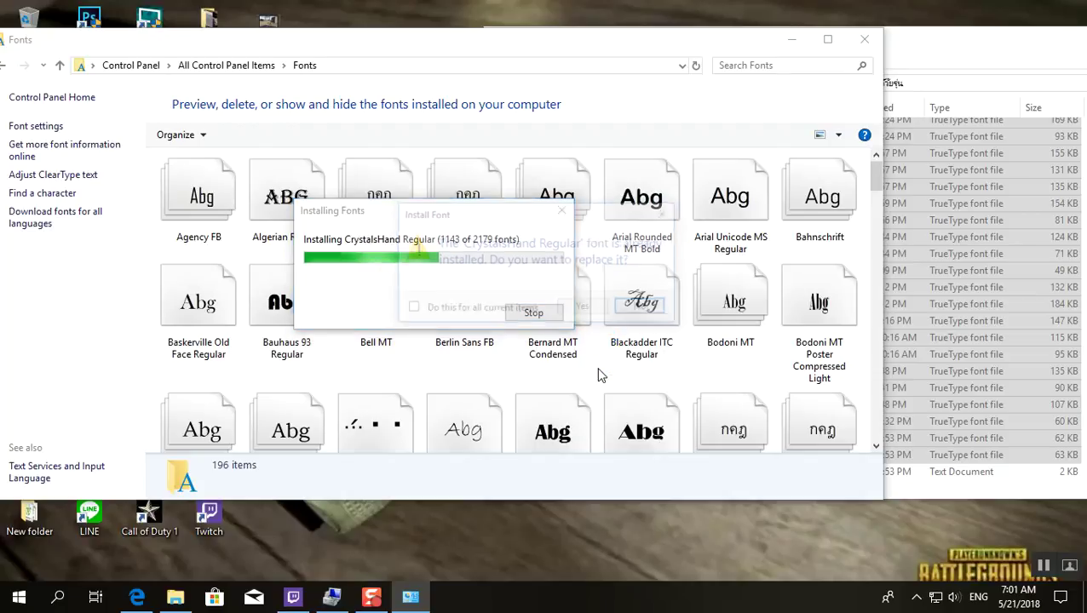
{"action": "left_click", "coordinate": [640, 310]}
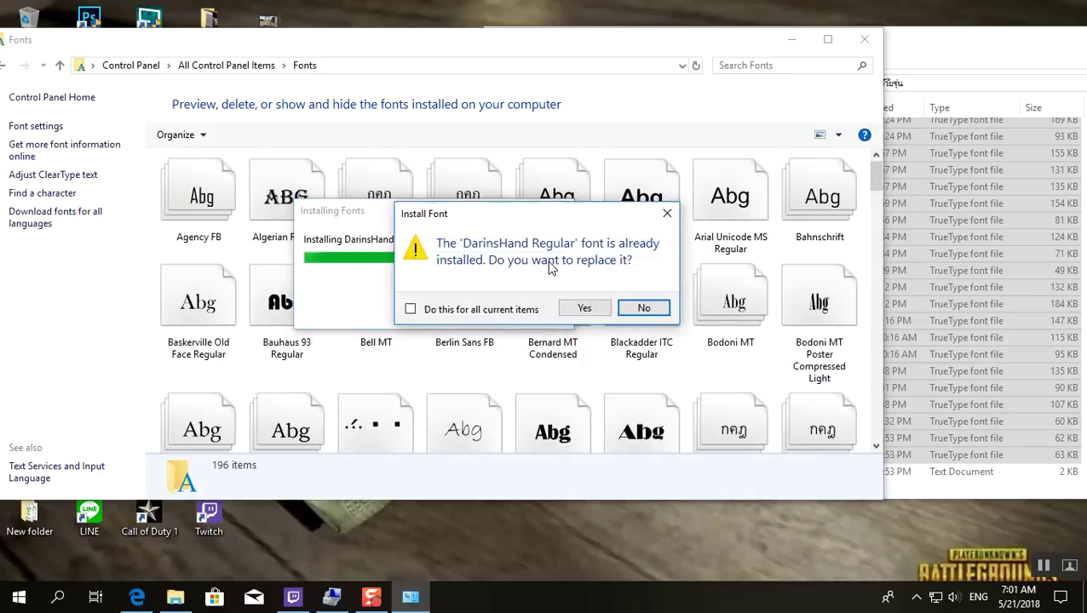
{"action": "left_click", "coordinate": [635, 308]}
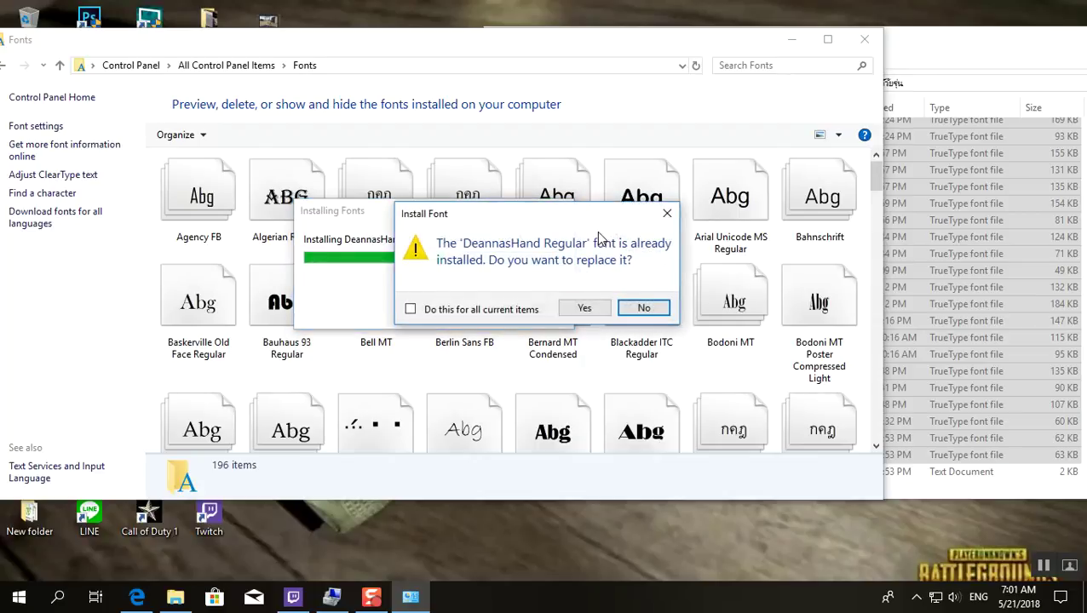
{"action": "left_click", "coordinate": [640, 307]}
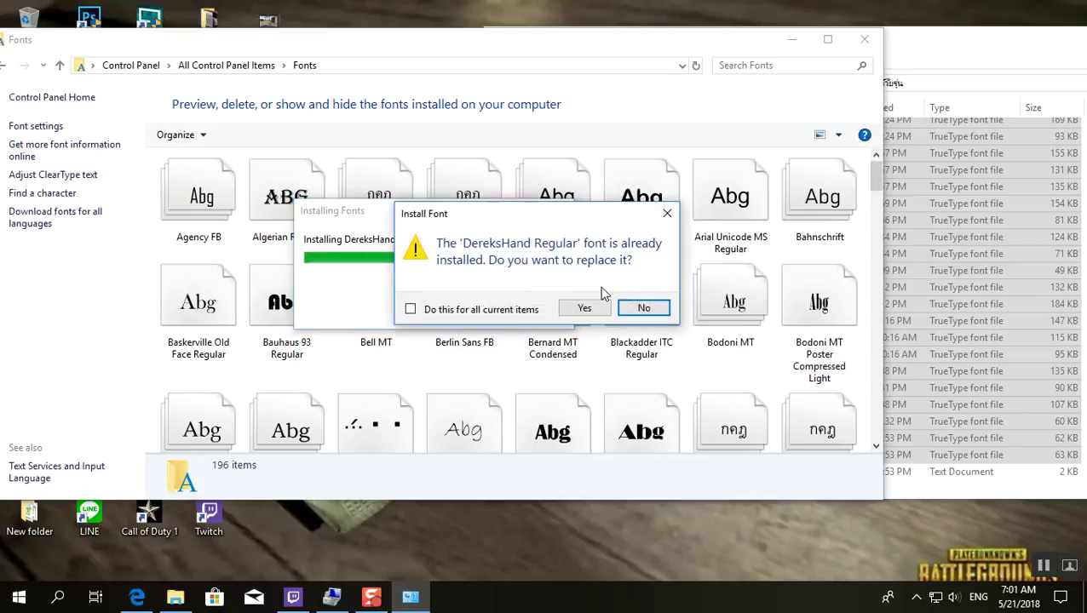
{"action": "left_click", "coordinate": [643, 309]}
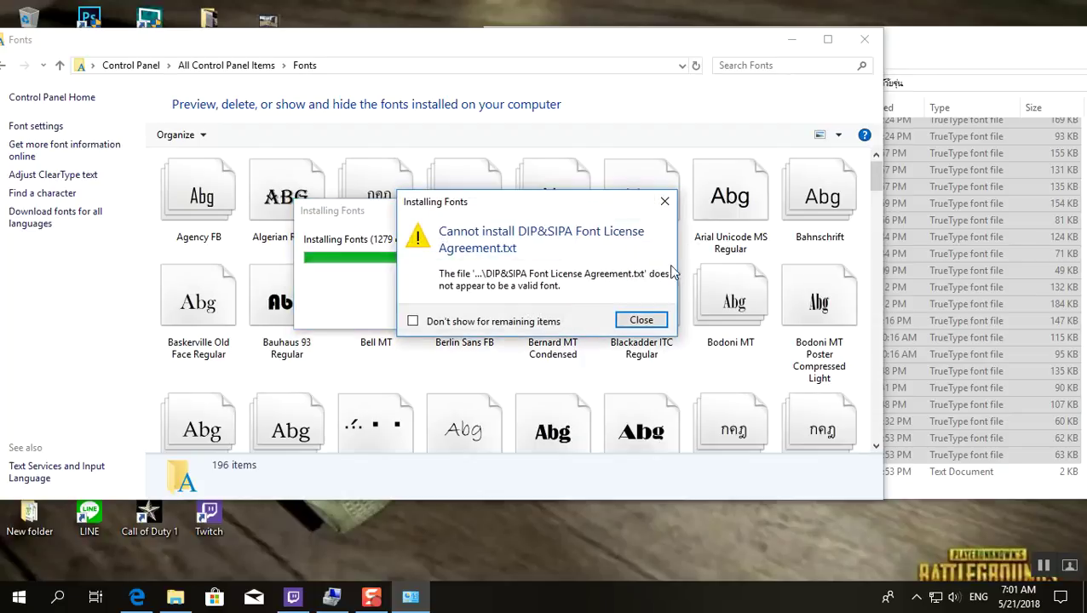
Dismiss the invalid-font notices one by one, from DIP&SIPA Font License Agreement.txt, DS-Font.url and JongArng-readme.txt through the LOTU .PFM files, letting installation continue
{"action": "left_click", "coordinate": [640, 322]}
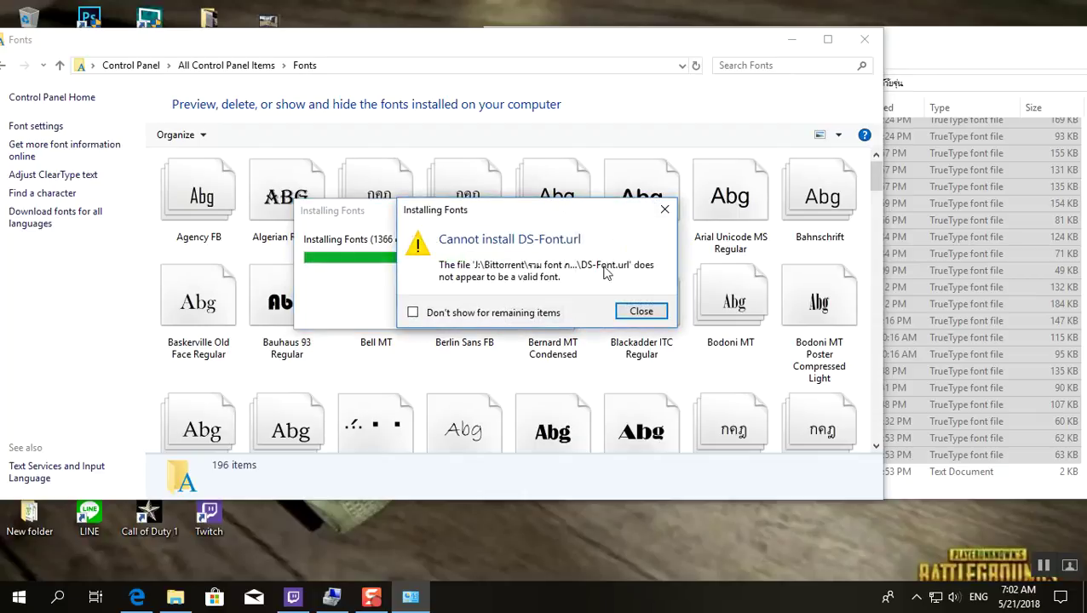
{"action": "left_click", "coordinate": [628, 311]}
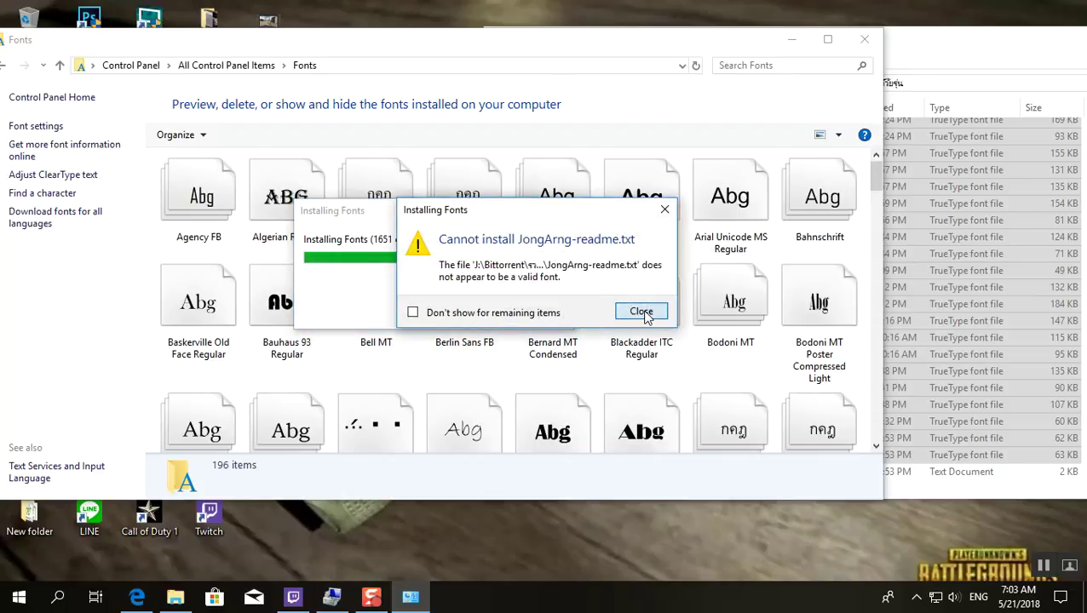
{"action": "left_click", "coordinate": [639, 310]}
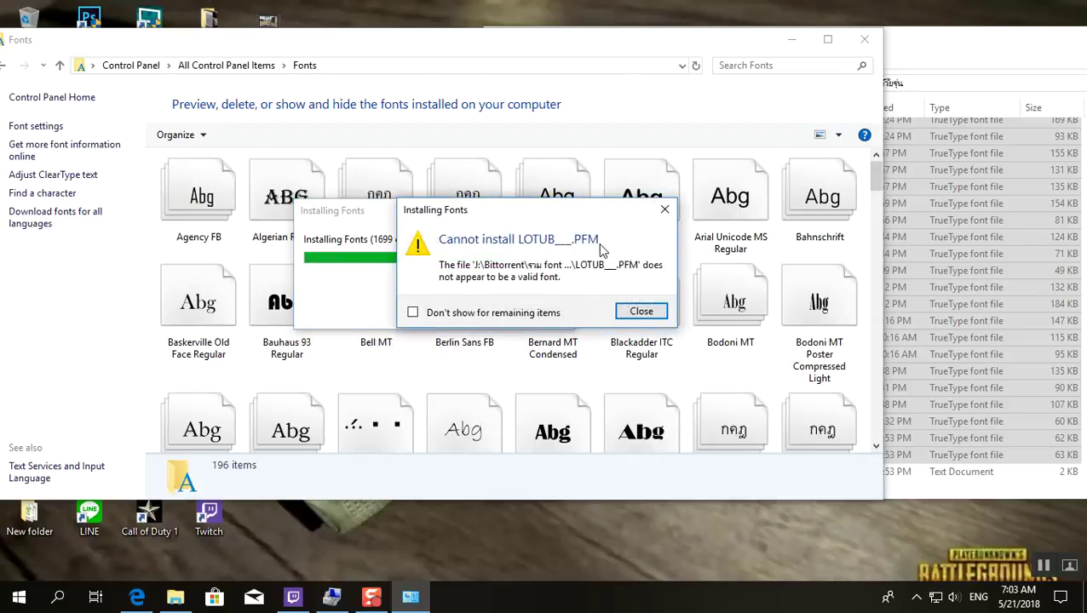
{"action": "left_click", "coordinate": [635, 310]}
{"action": "left_click", "coordinate": [647, 313]}
{"action": "left_click", "coordinate": [643, 312]}
{"action": "left_click", "coordinate": [638, 313]}
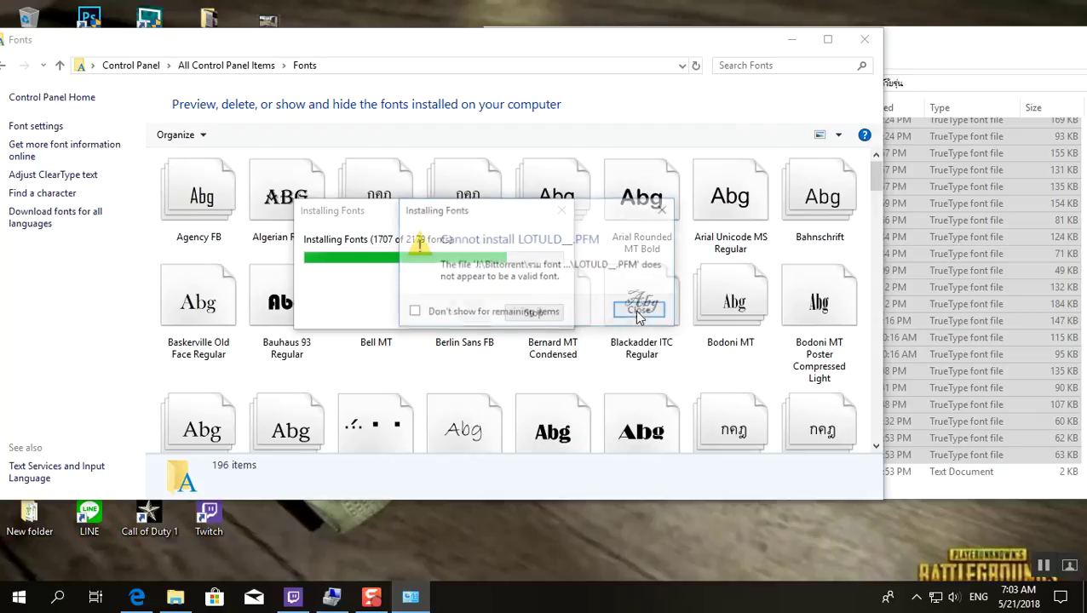
{"action": "left_click", "coordinate": [635, 314]}
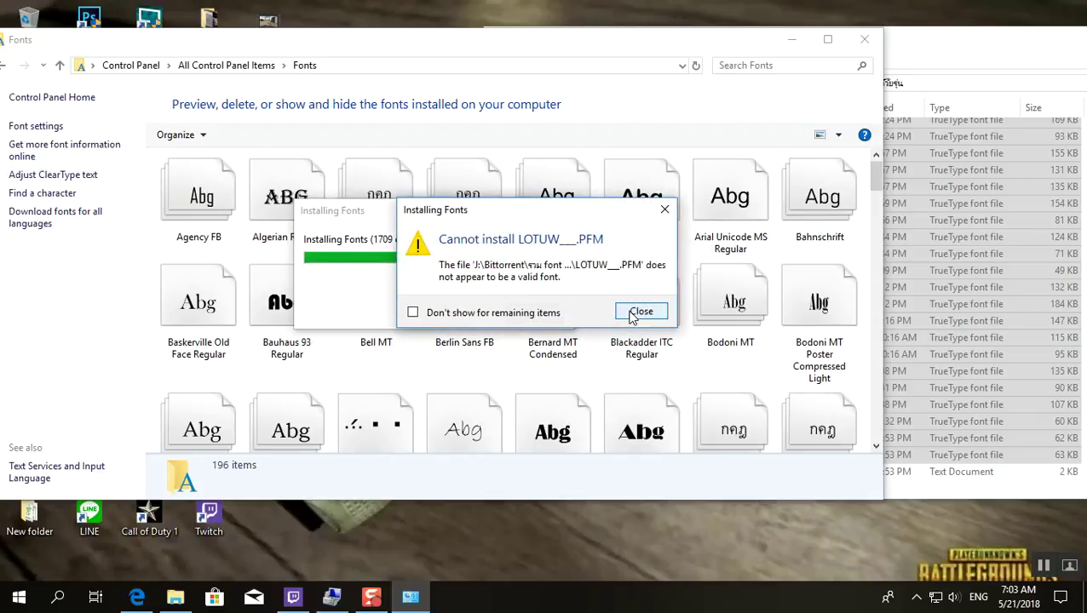
{"action": "left_click", "coordinate": [631, 314]}
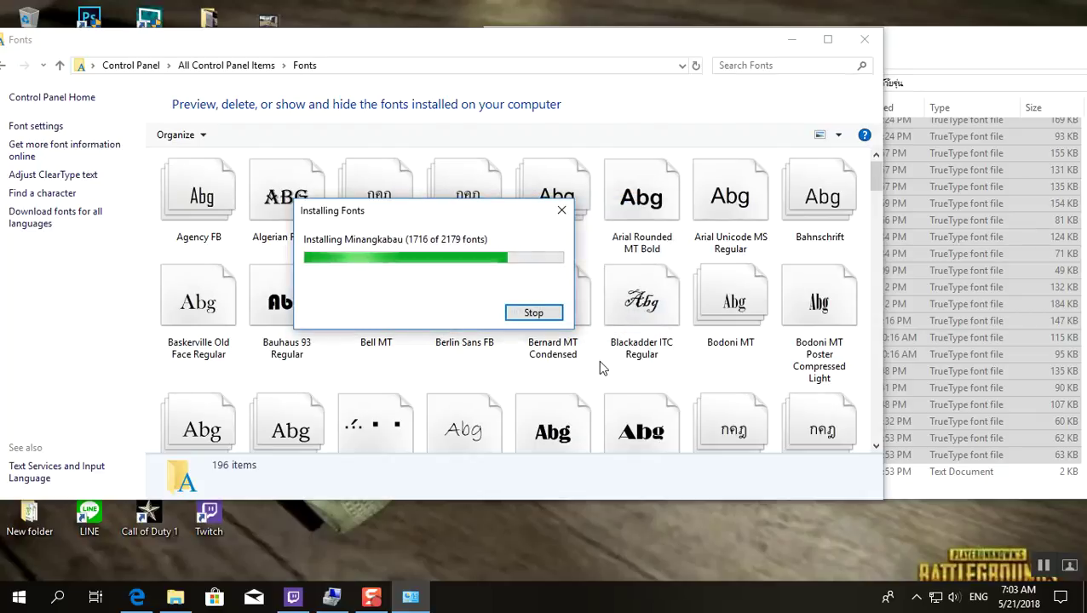